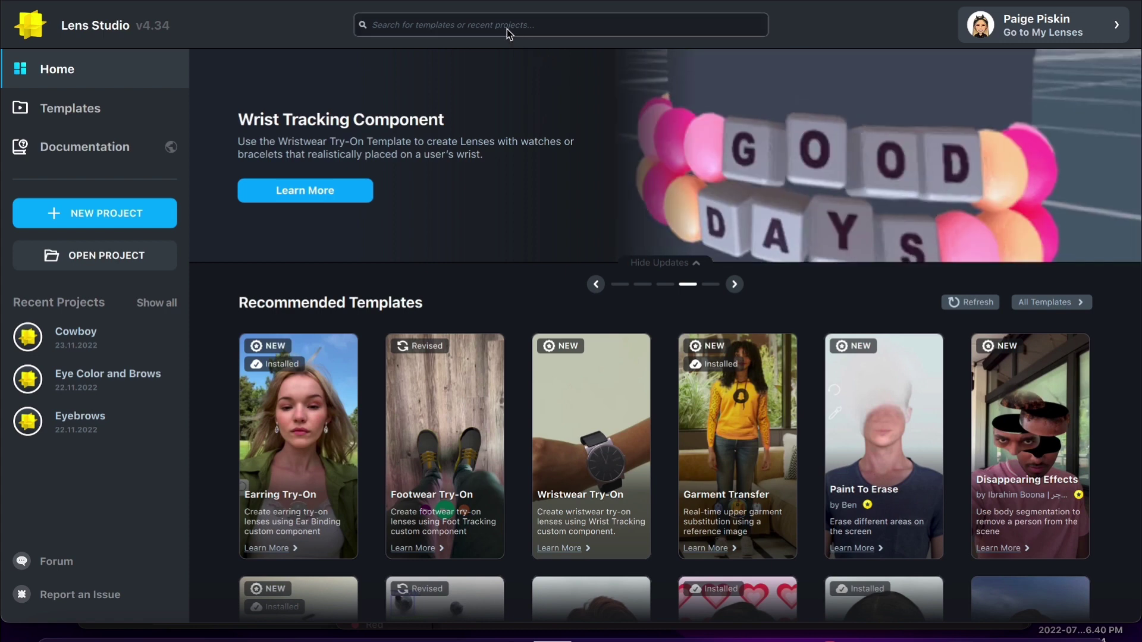
Search the home screen for 'custom' and open the Custom Components template.
left_click(505, 29)
key("Escape")
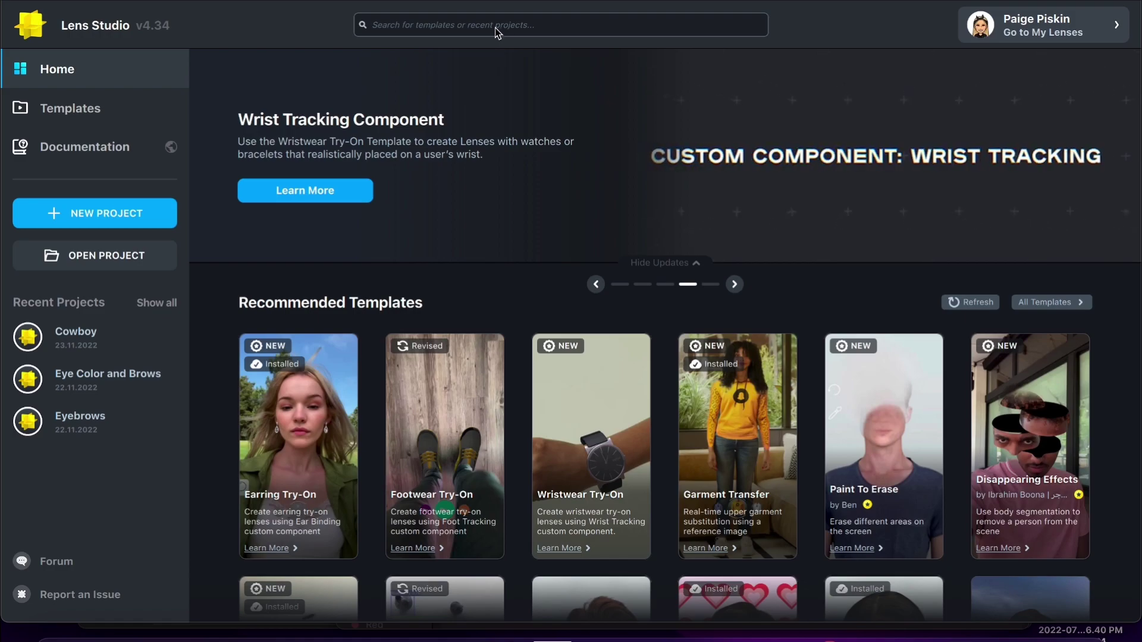
left_click(493, 28)
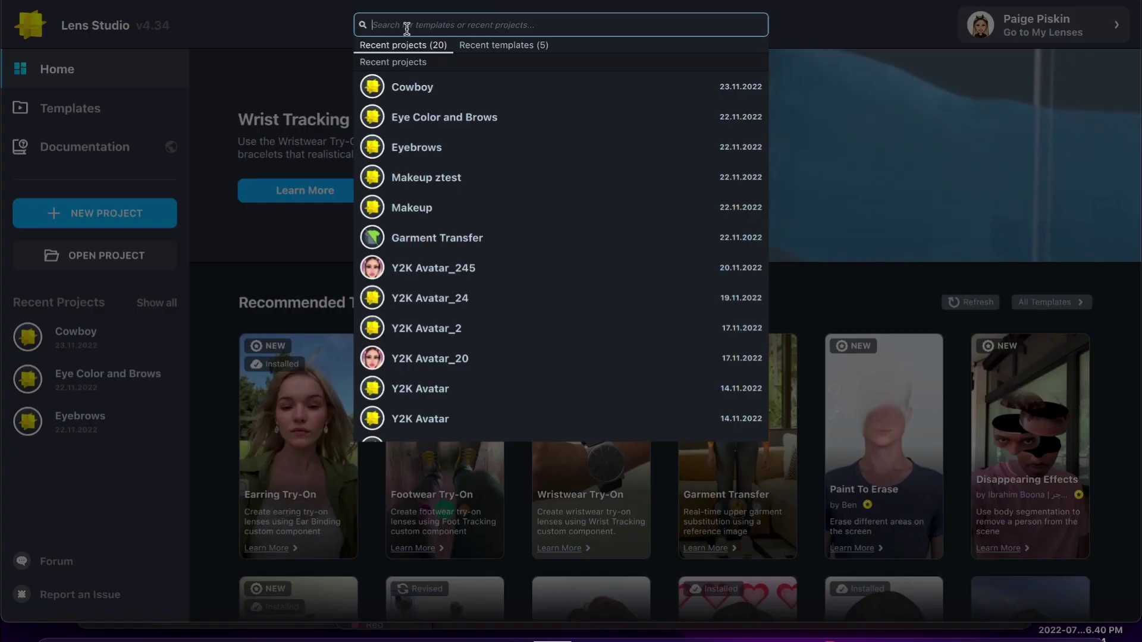
type("custom")
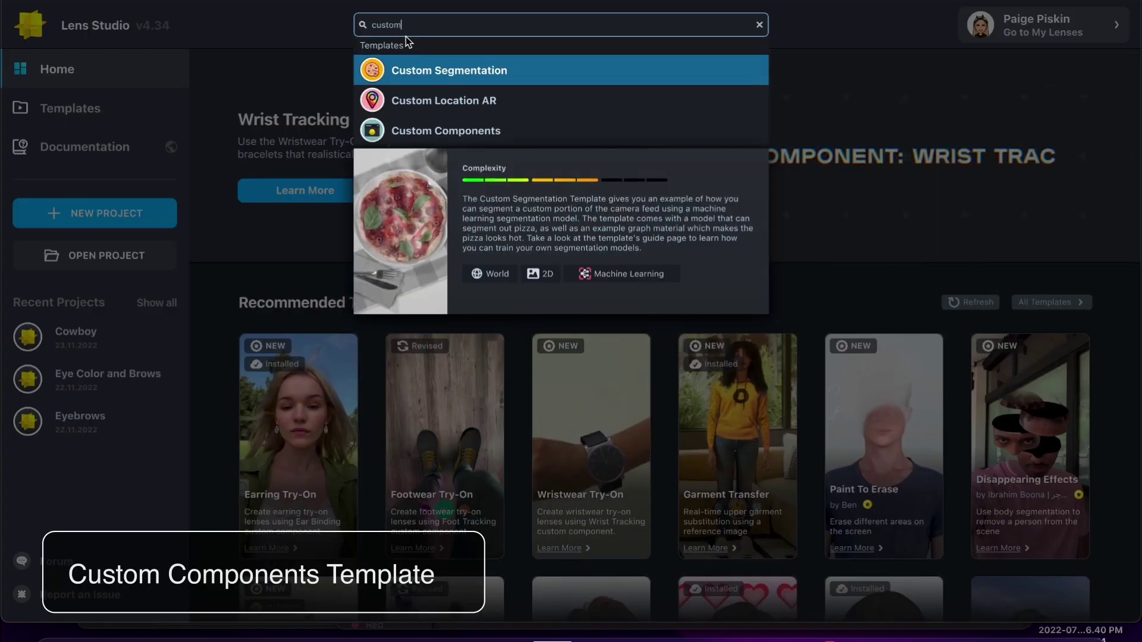
left_click(404, 134)
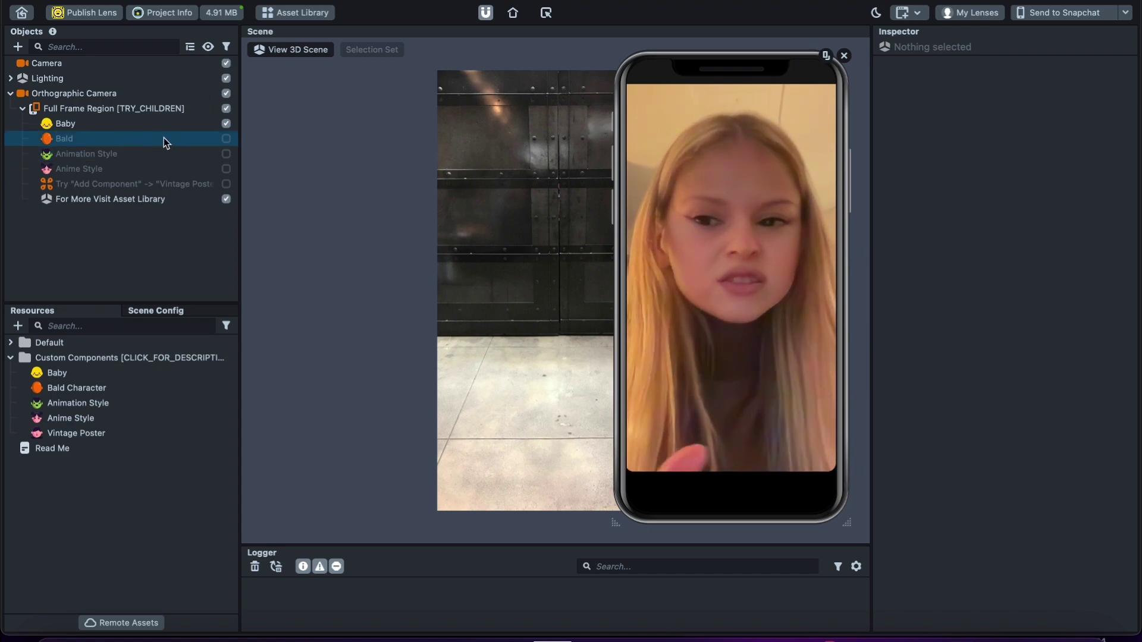
Inspect the Bald, Animation Style, Anime Style and Vintage Poster placeholder objects.
left_click(141, 138)
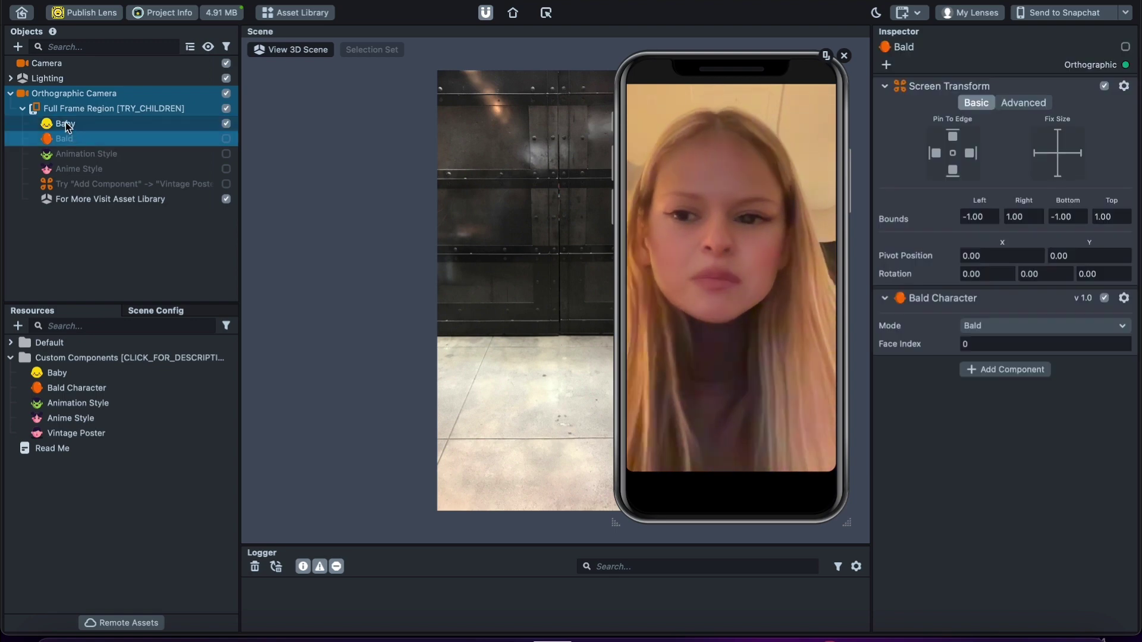
left_click(76, 154)
left_click(80, 168)
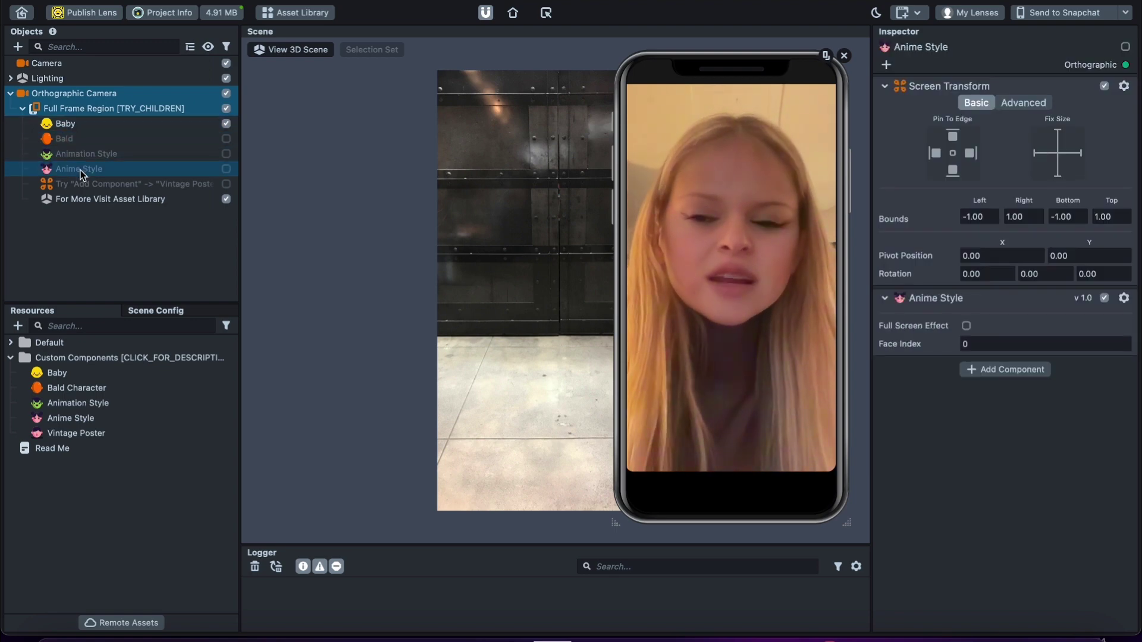
left_click(69, 188)
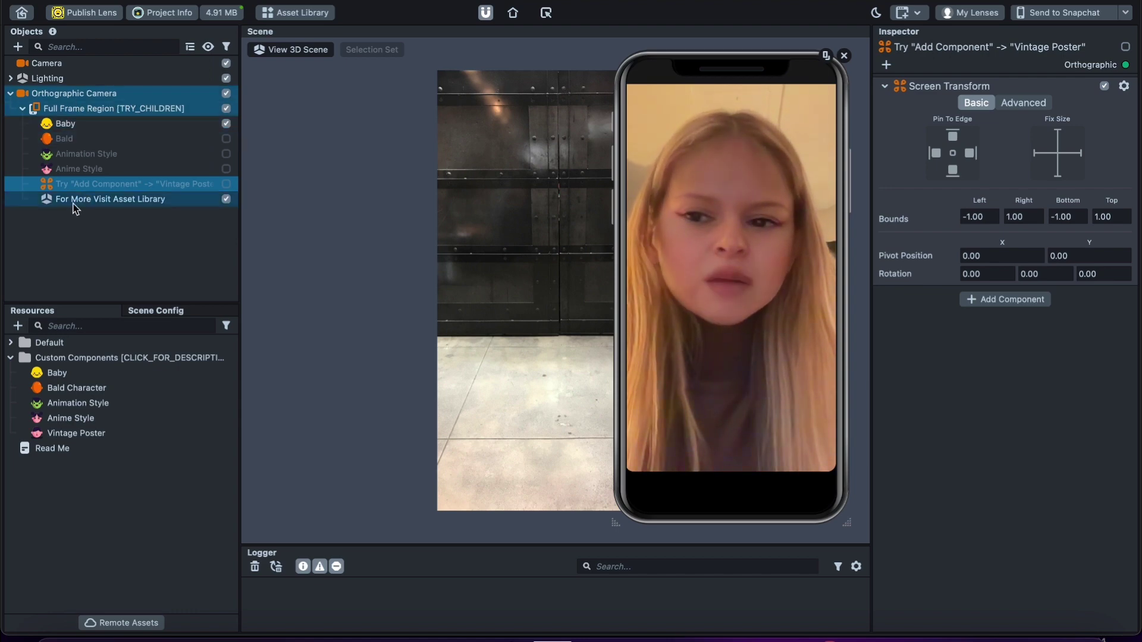
Turn off Baby and preview Bald, Animation Style and Anime Style one at a time, then enable the Vintage Poster placeholder.
left_click(226, 124)
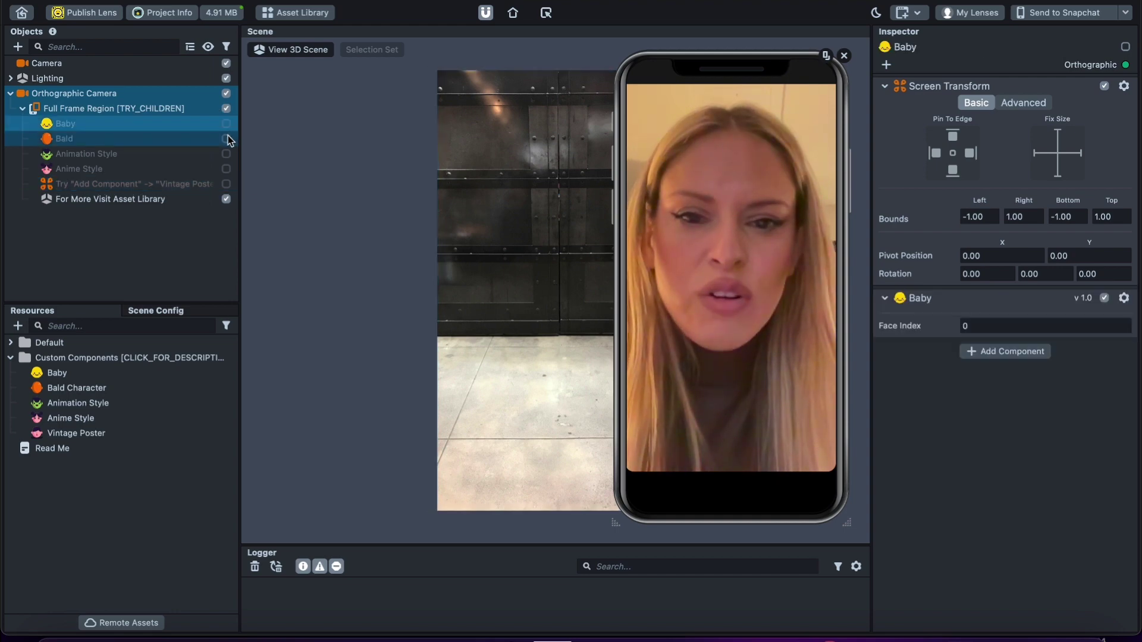
left_click(226, 139)
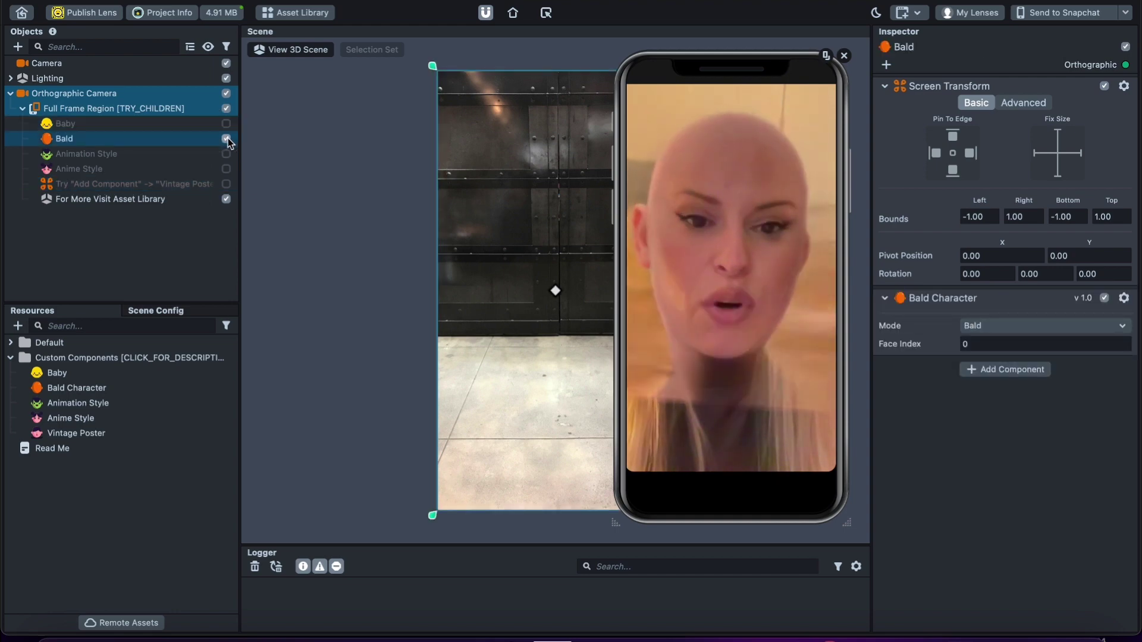
left_click(226, 138)
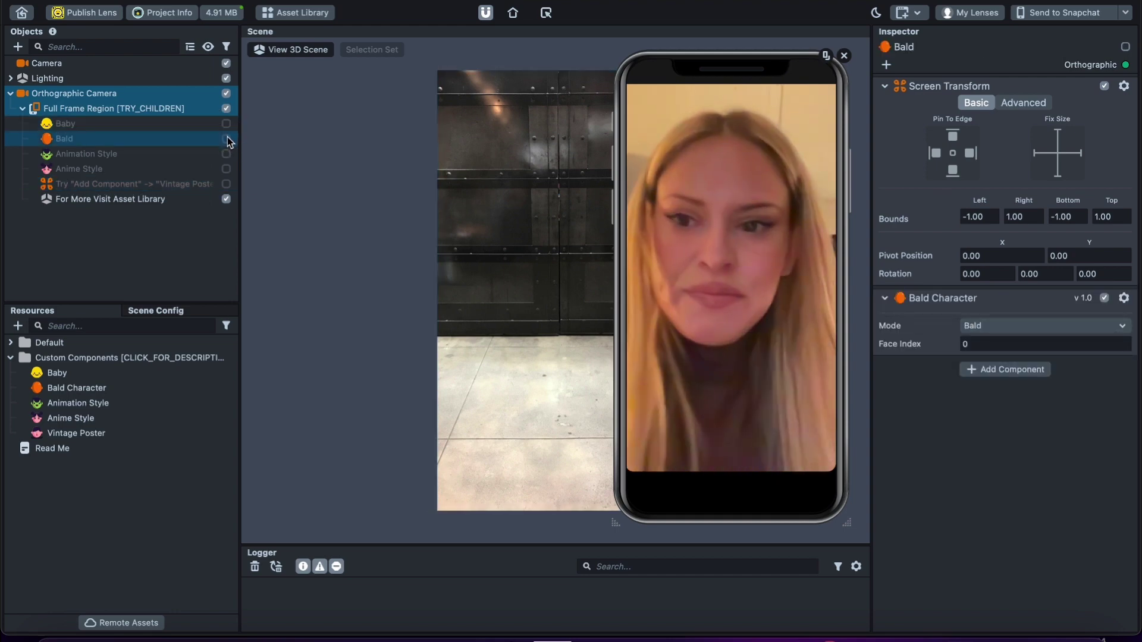
left_click(226, 154)
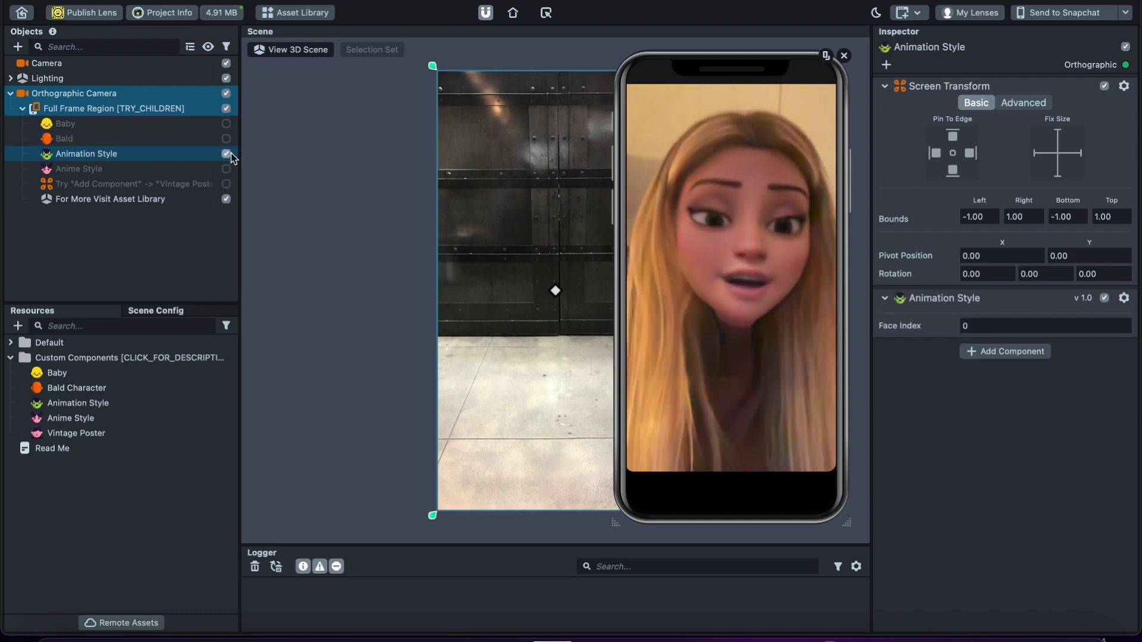
left_click(227, 154)
left_click(227, 169)
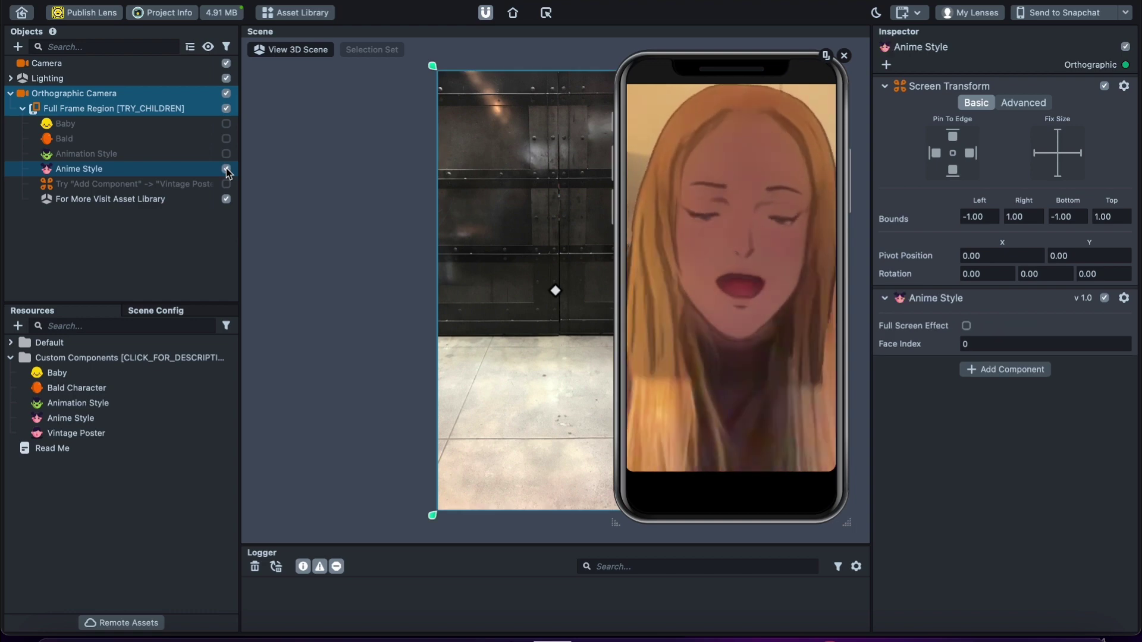
left_click(226, 169)
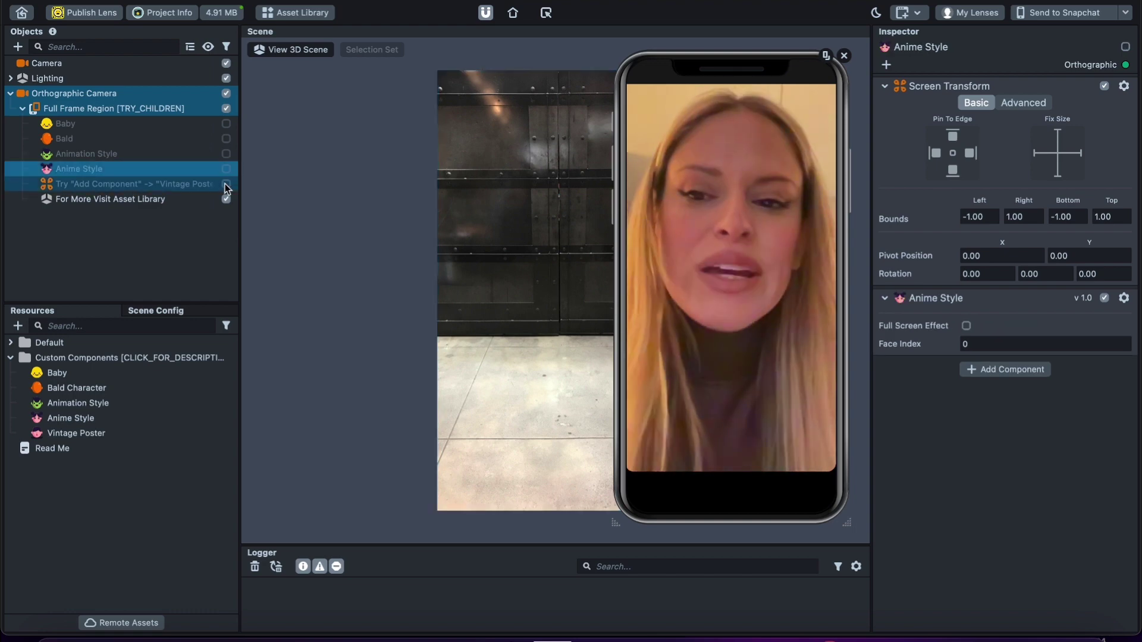
left_click(226, 184)
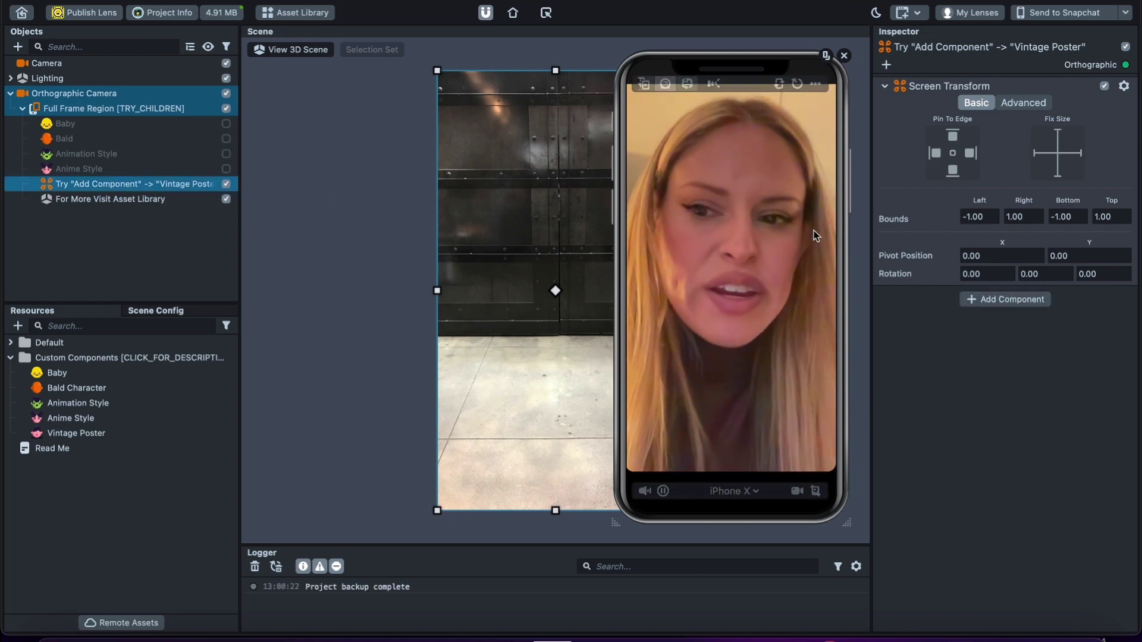
Add the Tongue Twister component to the placeholder, then undo it.
left_click(1000, 301)
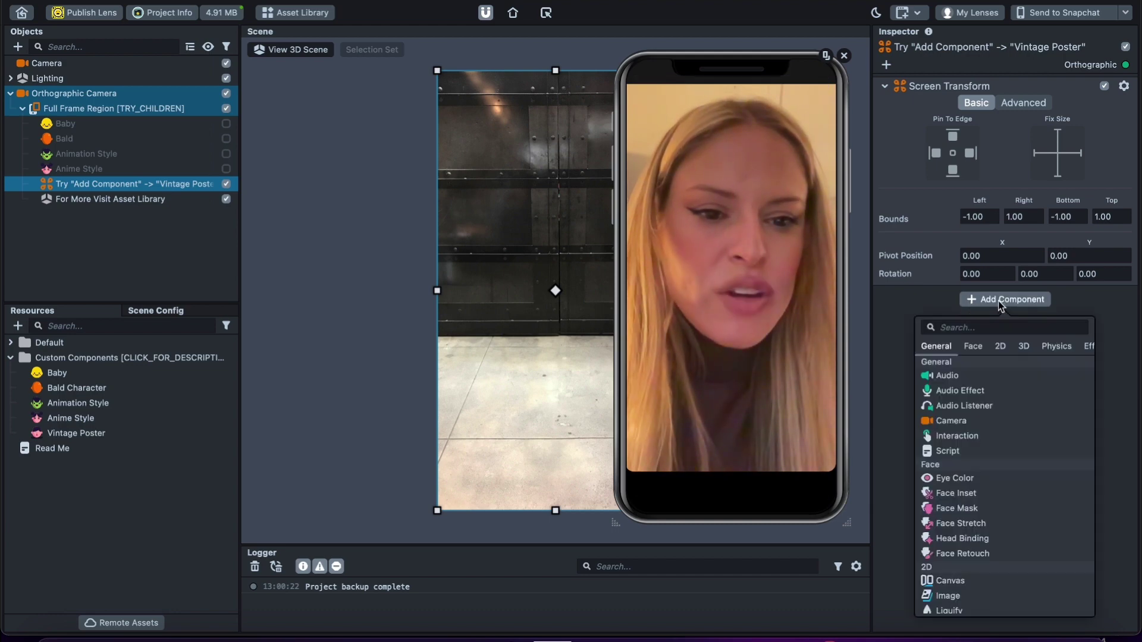
type("vin")
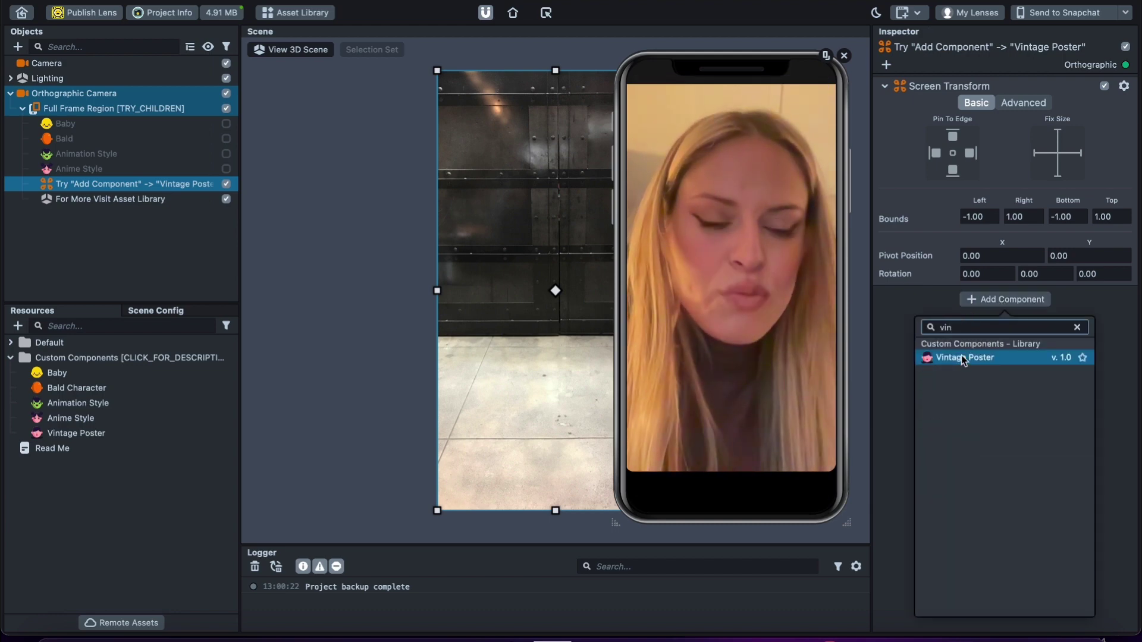
key("BackSpace")
key("BackSpace")
key("BackSpace")
scroll(1029, 474, "down", 10)
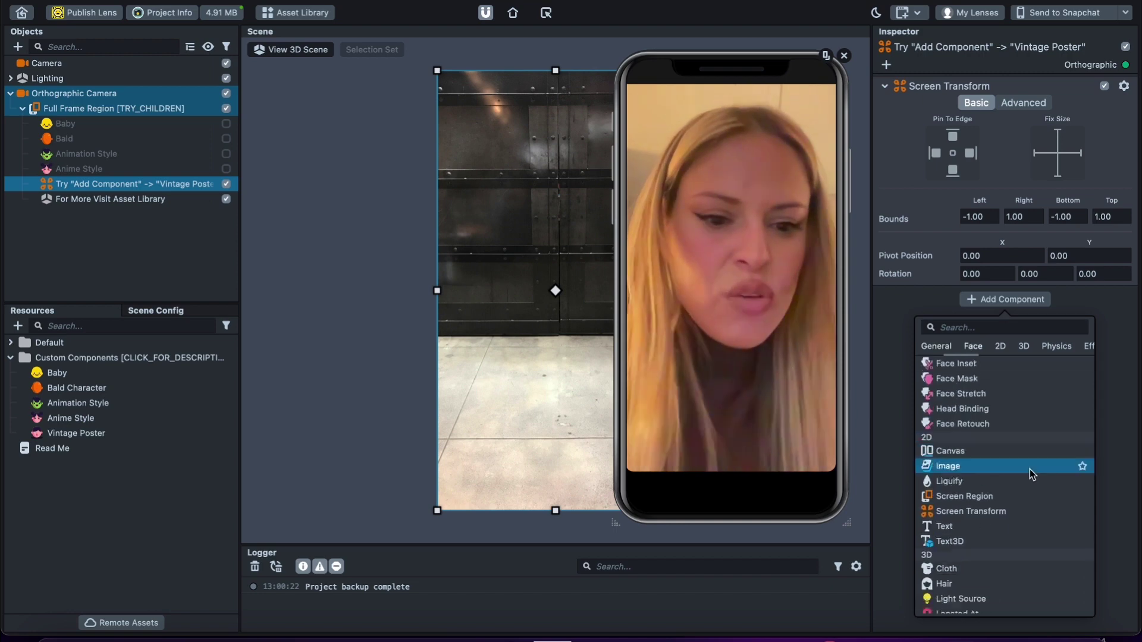
scroll(1030, 473, "up", 6)
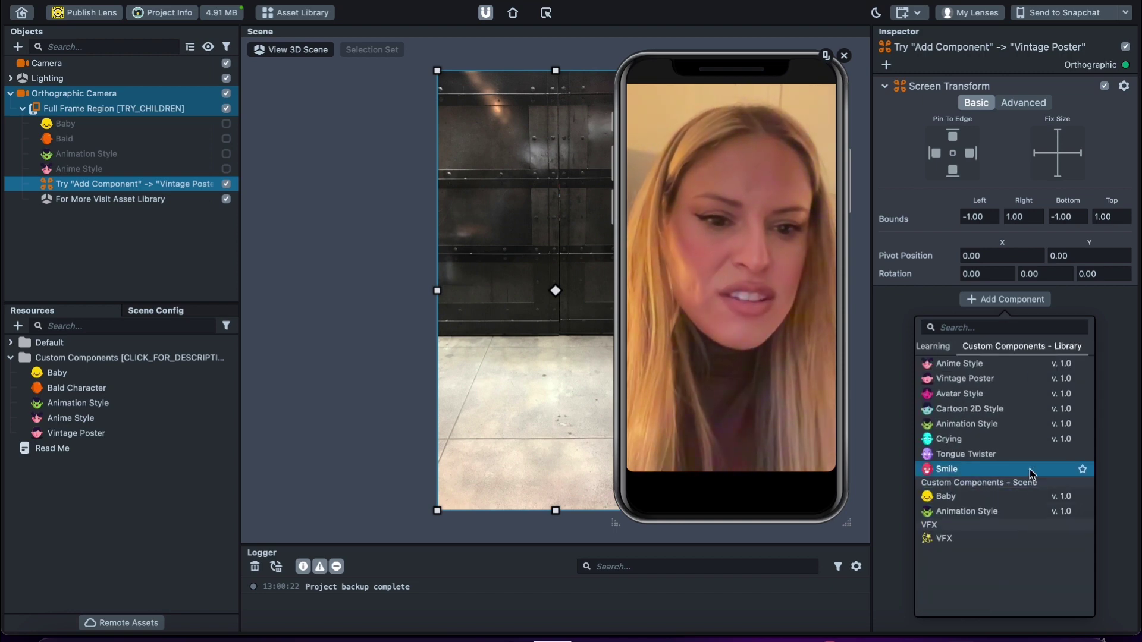
scroll(1030, 473, "up", 1)
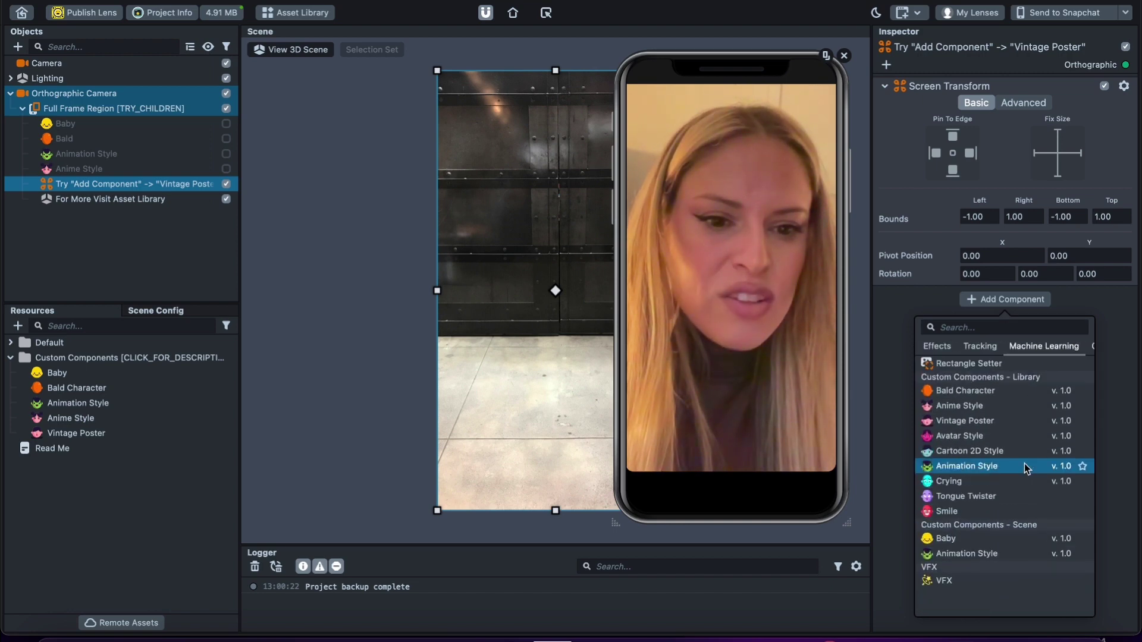
left_click(963, 496)
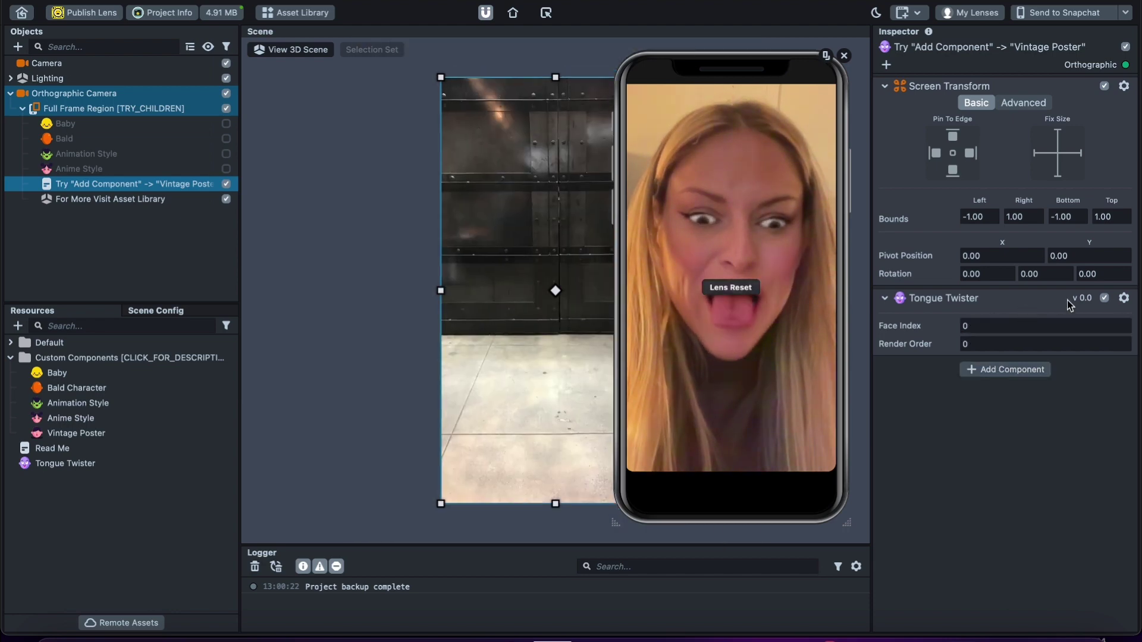
key("ctrl+z")
Add the Crying component to the placeholder, then undo it.
left_click(1007, 301)
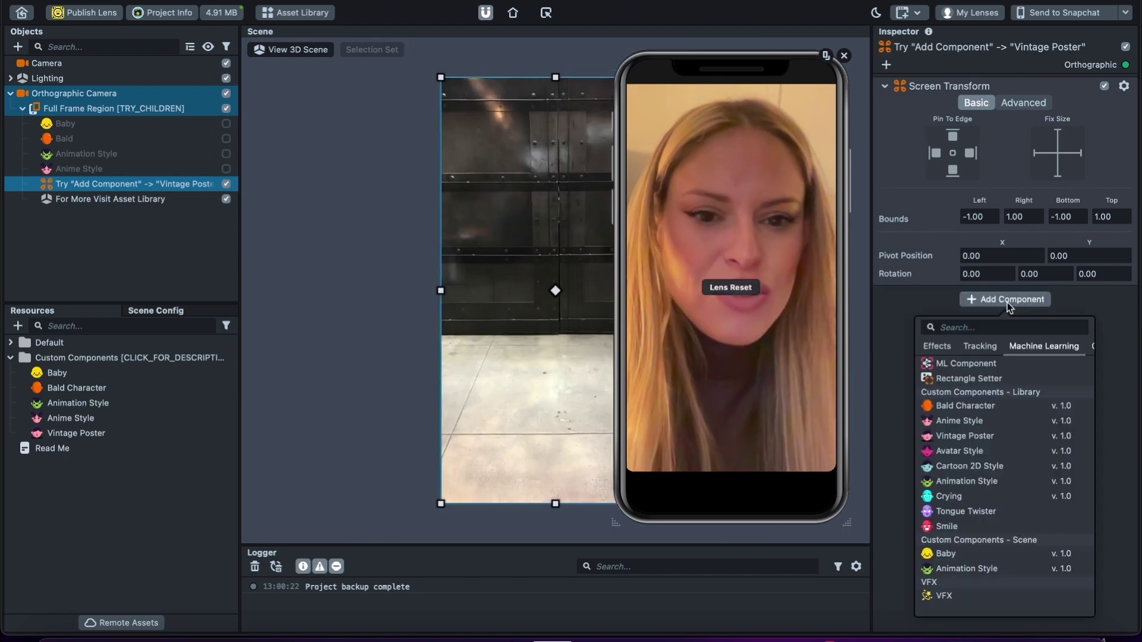
scroll(969, 451, "down", 2)
left_click(969, 454)
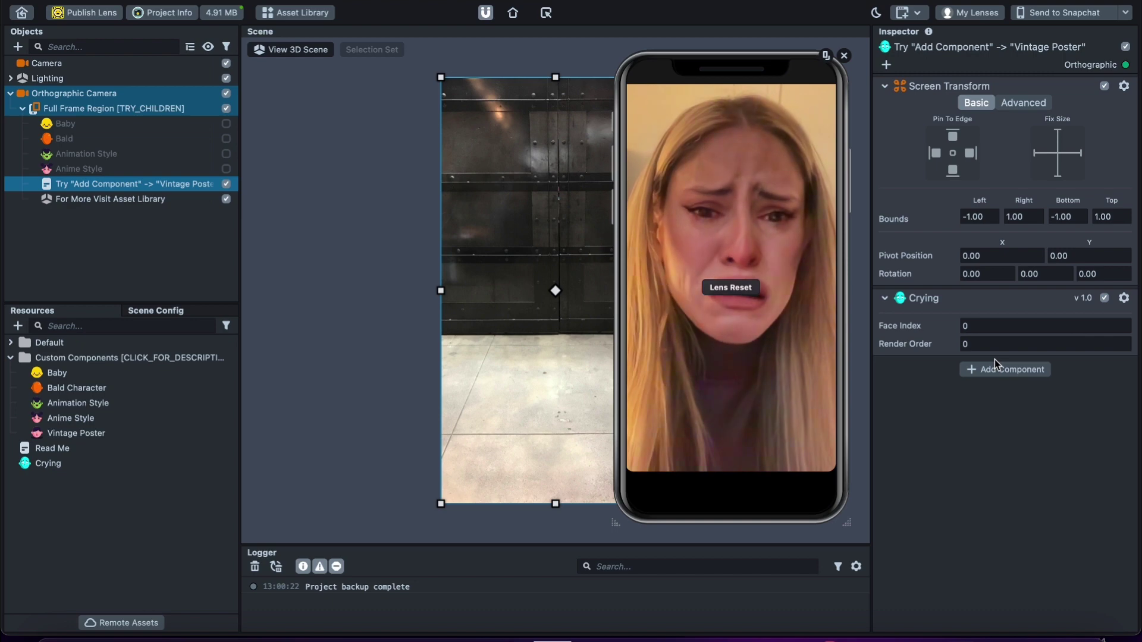
key("ctrl+z")
Try the Vintage Poster and Cartoon 2D Style components, undoing each.
left_click(993, 297)
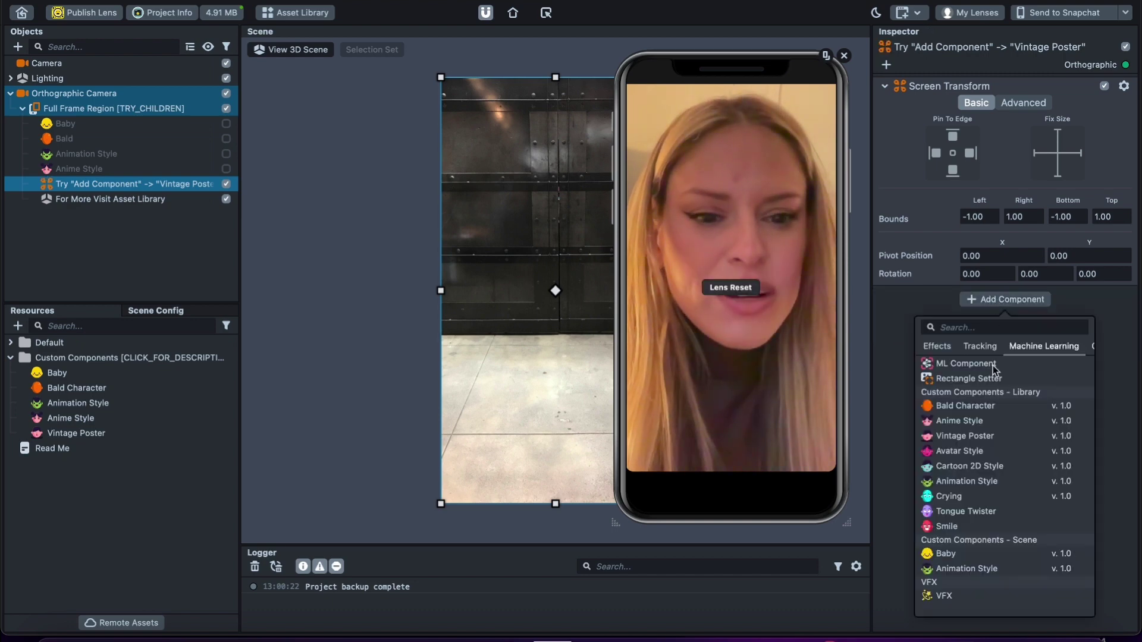
left_click(990, 437)
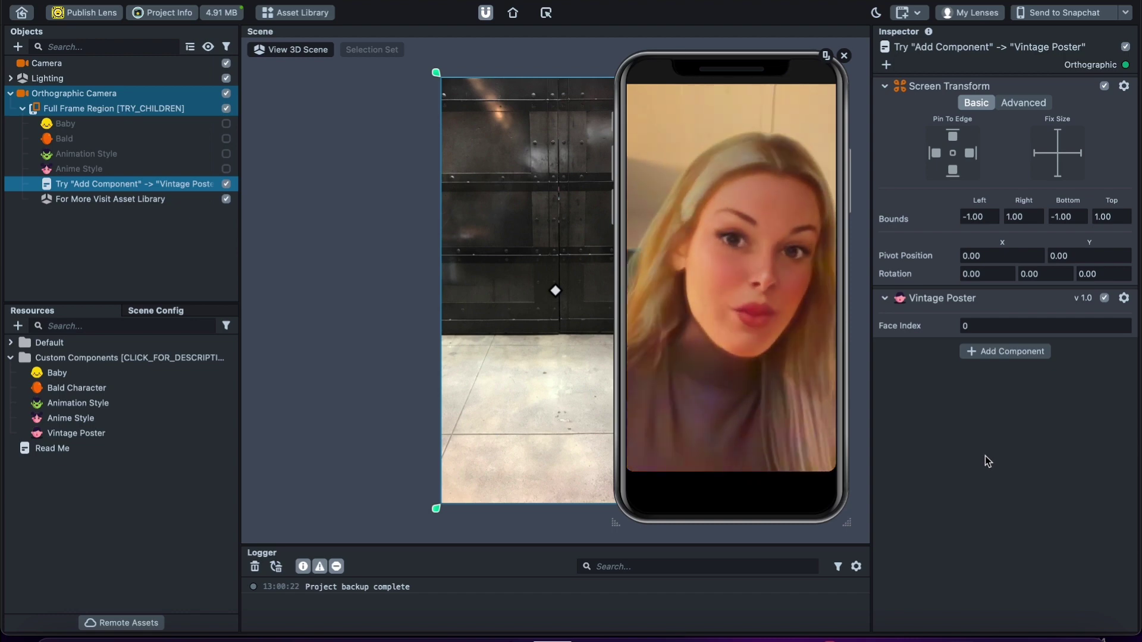
key("ctrl+z")
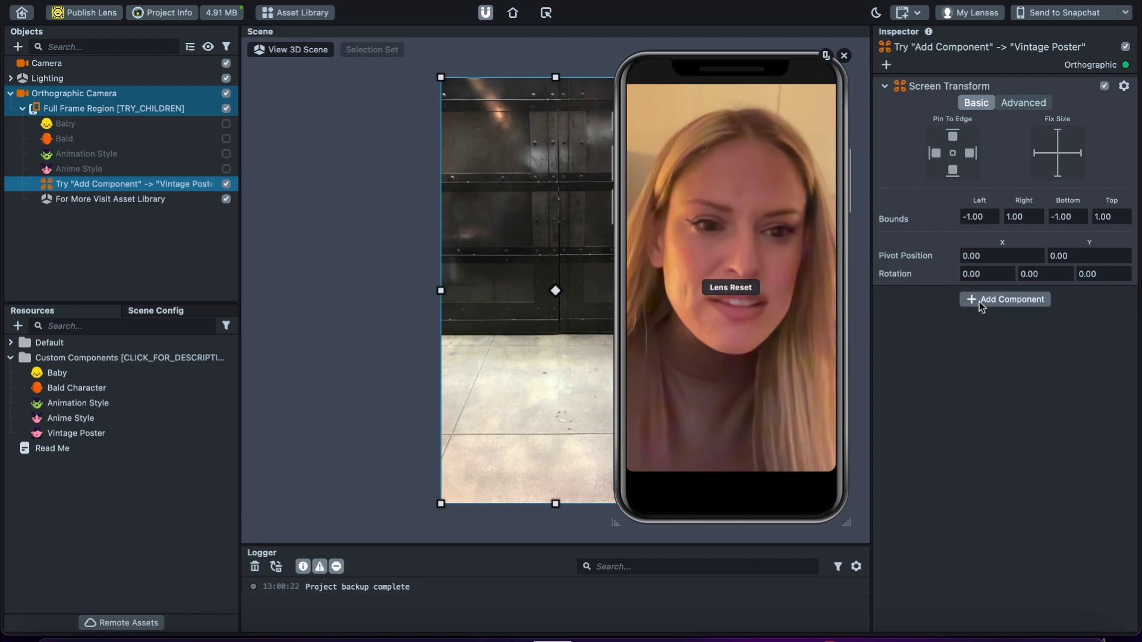
left_click(979, 300)
left_click(975, 467)
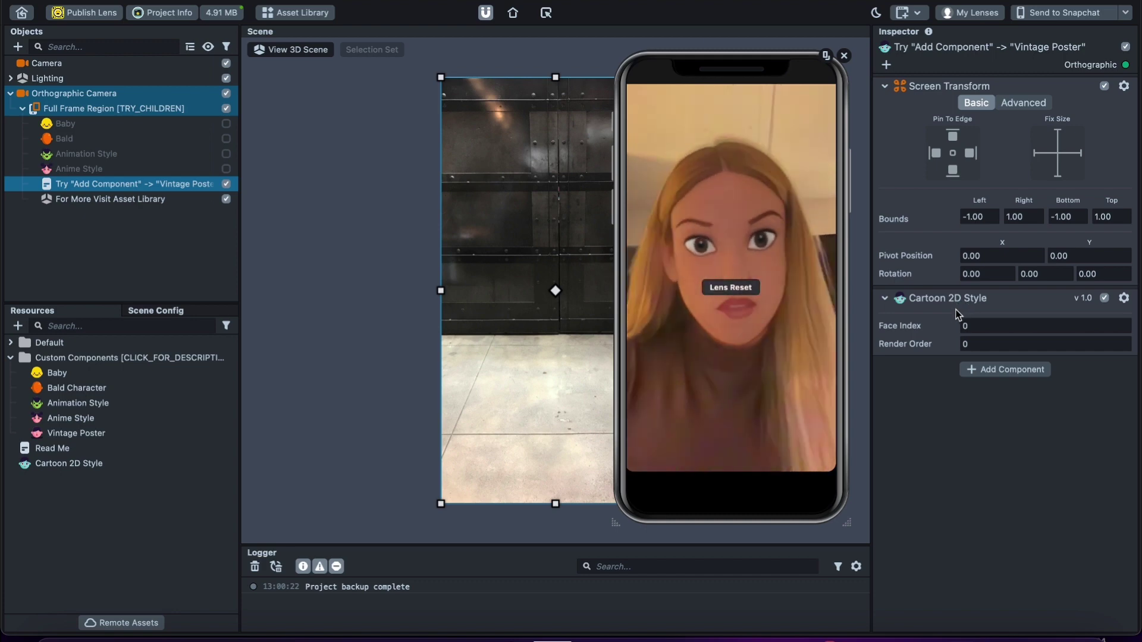
key("ctrl+z")
Try Avatar Style and undo it, then add Vintage Poster to the placeholder.
left_click(980, 301)
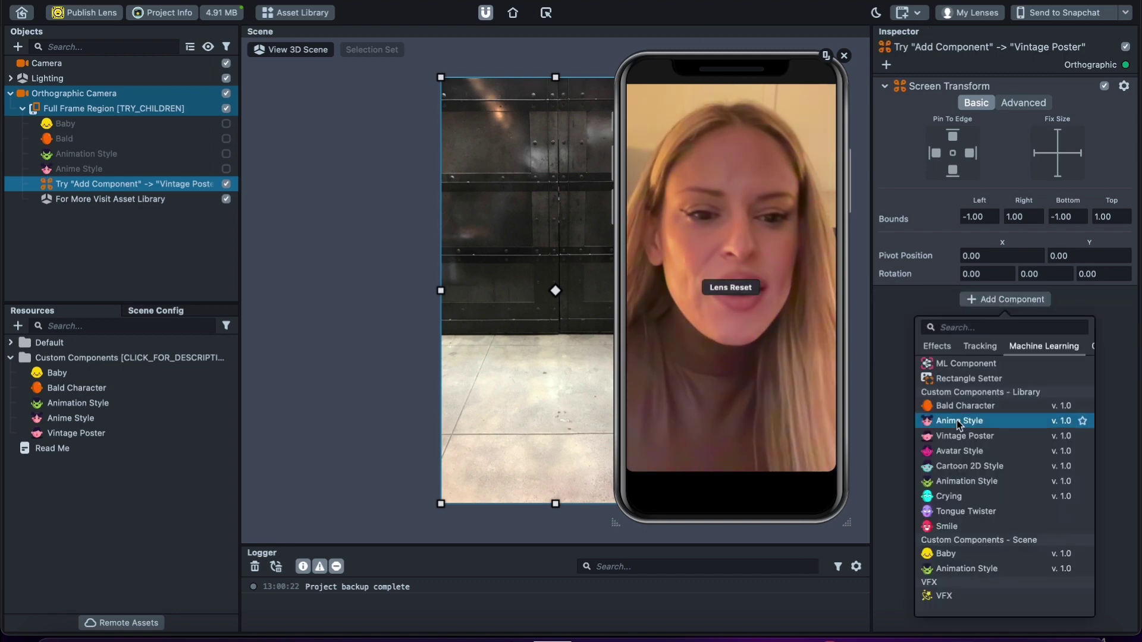
left_click(958, 451)
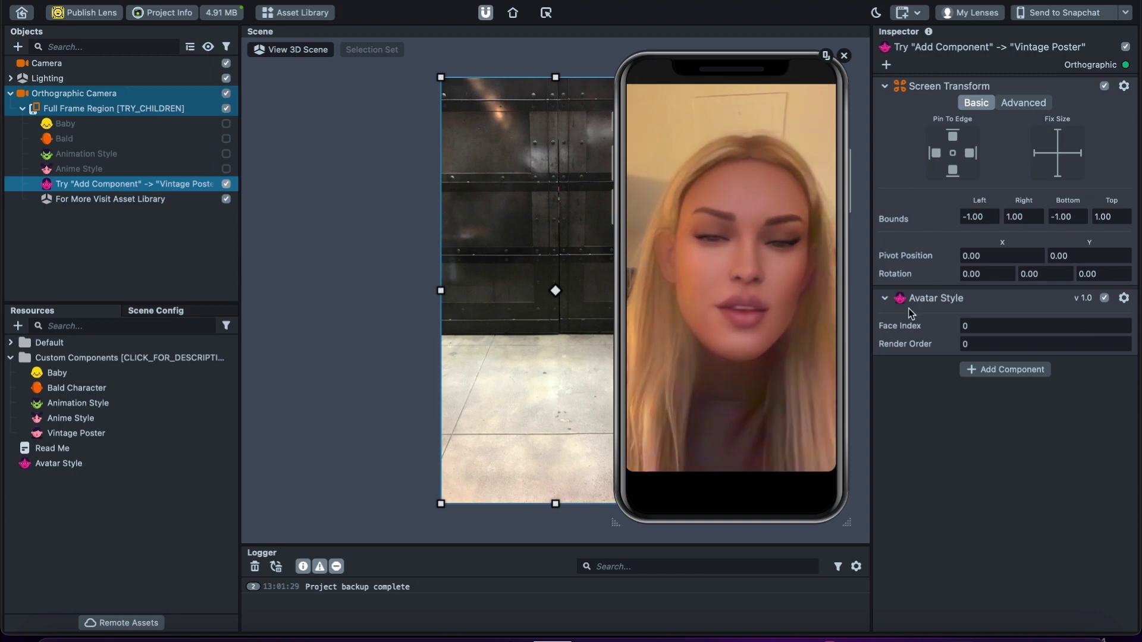
key("ctrl+z")
left_click(998, 300)
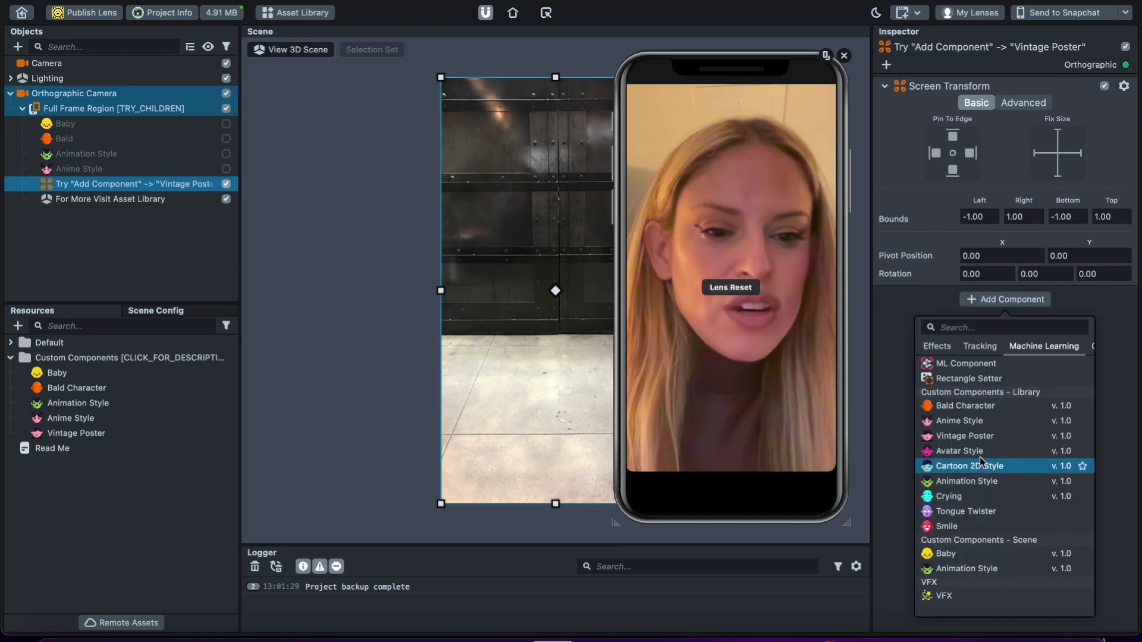
left_click(975, 437)
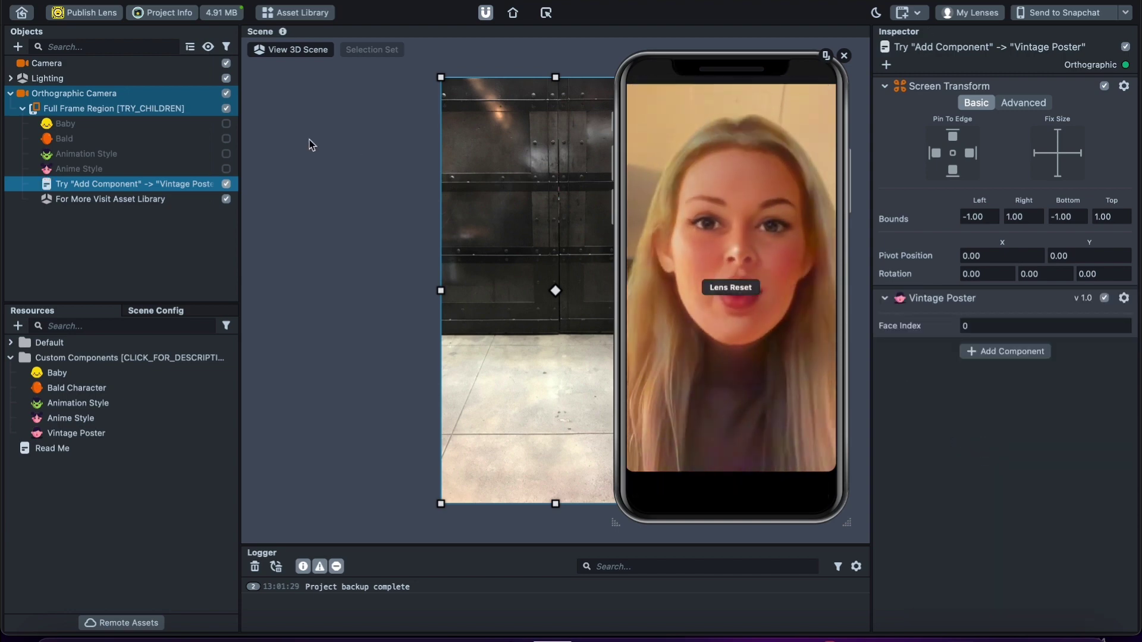
Add a Color Correction post effect and drag it out of Effects to the top level.
left_click(62, 227)
left_click(17, 46)
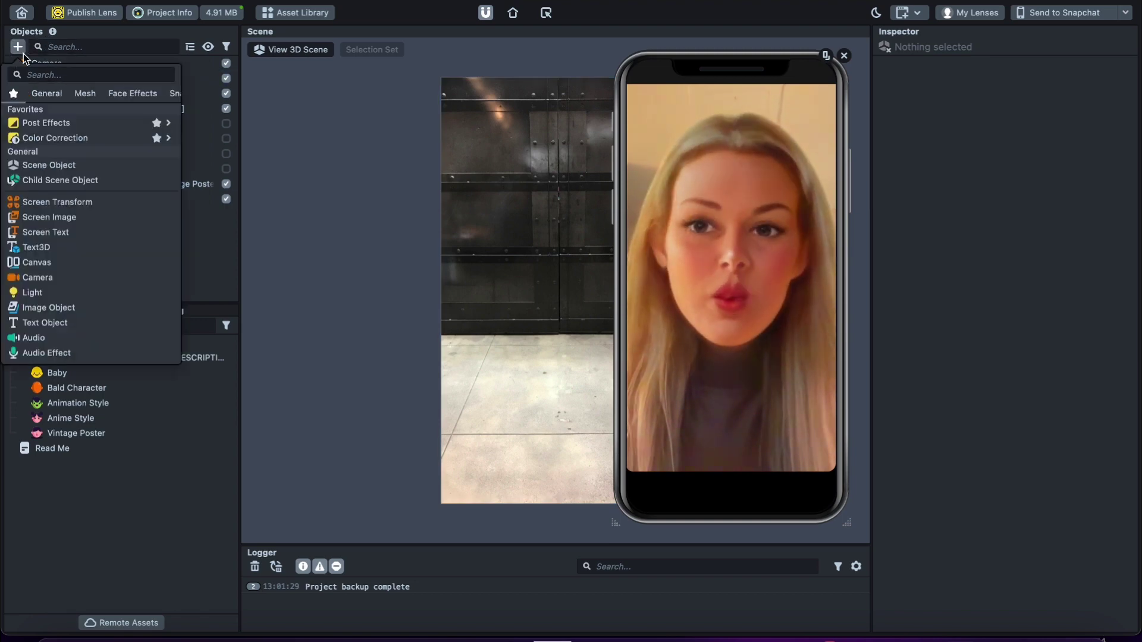
mouse_move(147, 123)
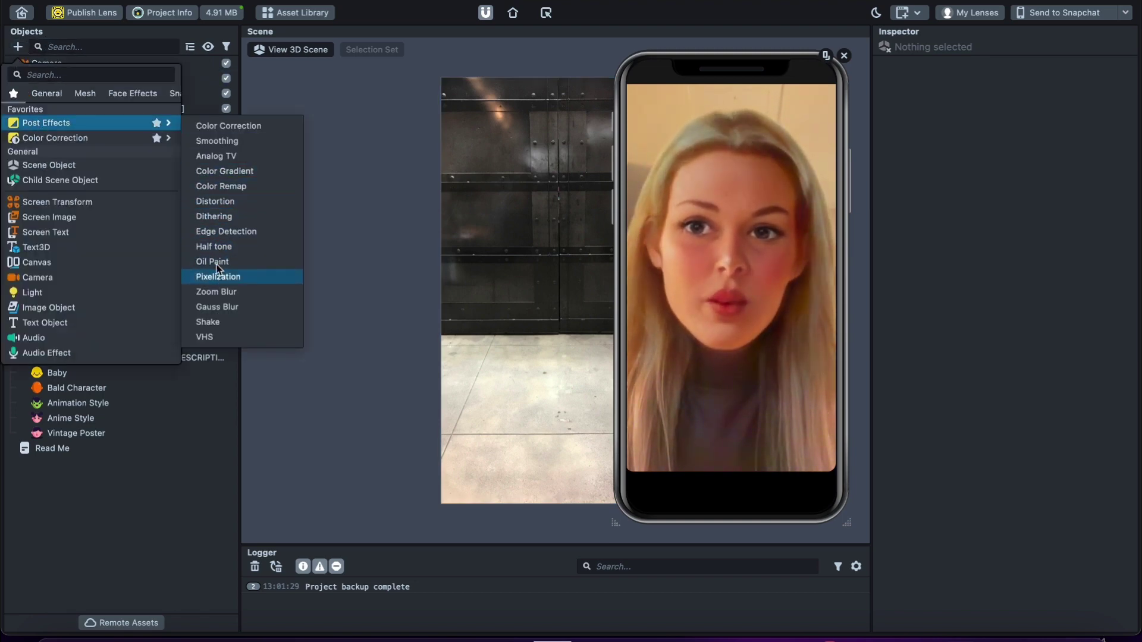
left_click(233, 129)
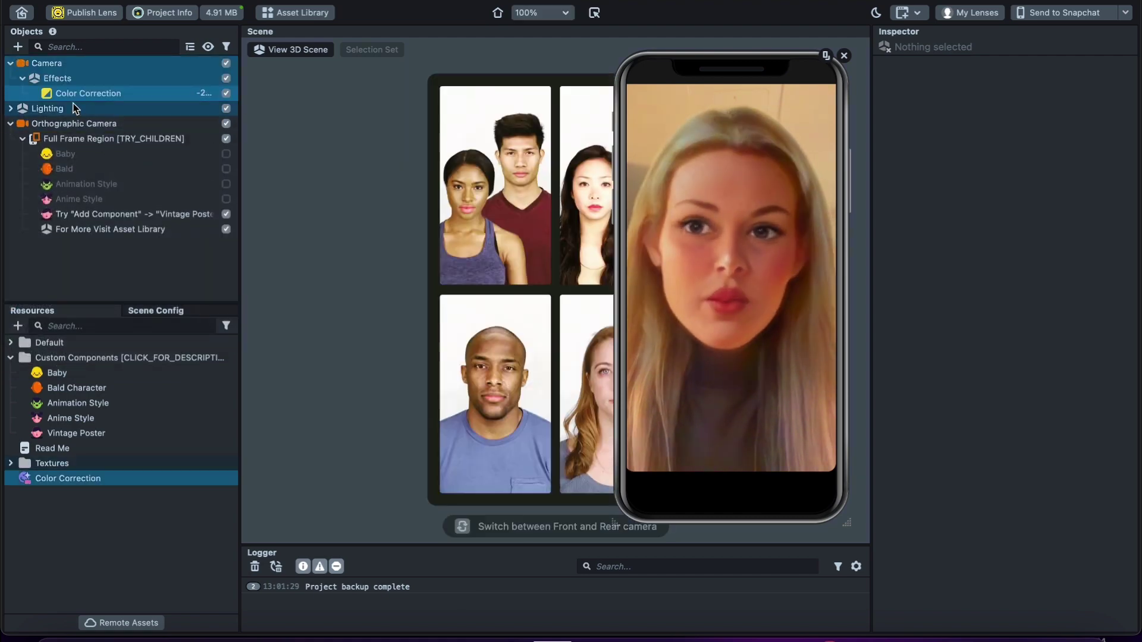
left_click_drag(66, 94, 93, 209)
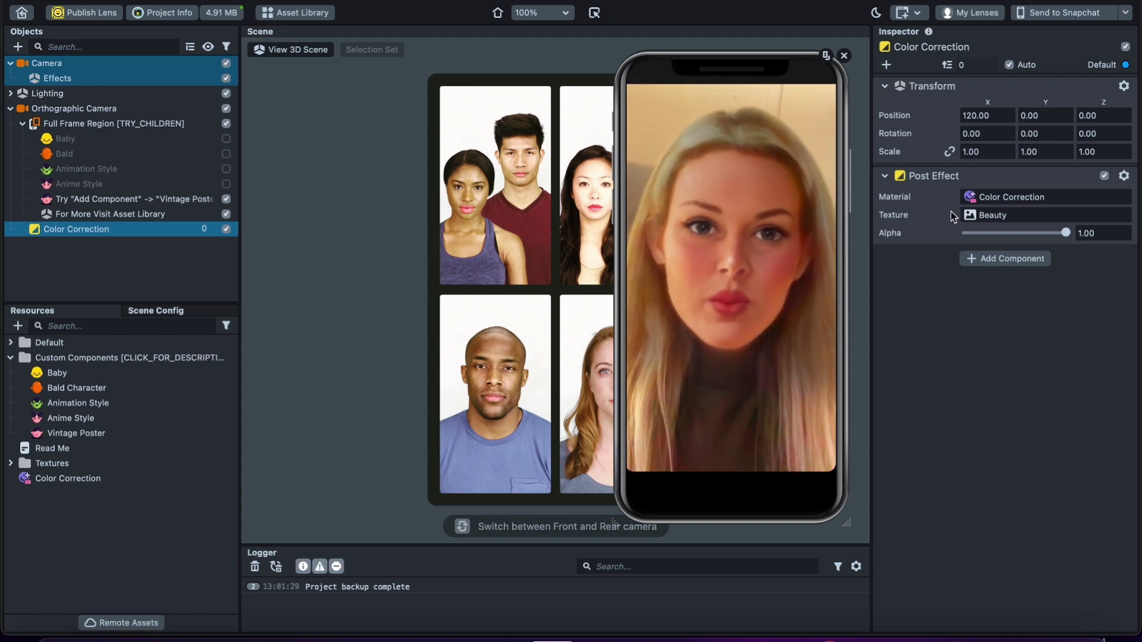
Test Color Correction Alpha at 0 and back to 1.00, keeping the Beauty texture.
left_click(964, 233)
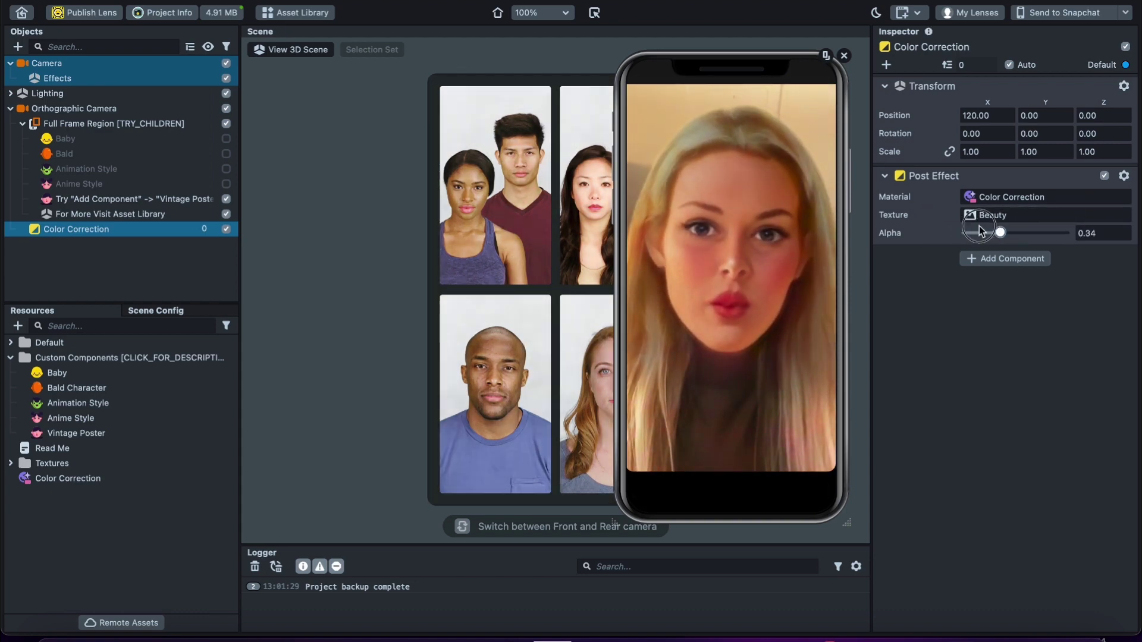
left_click(1087, 216)
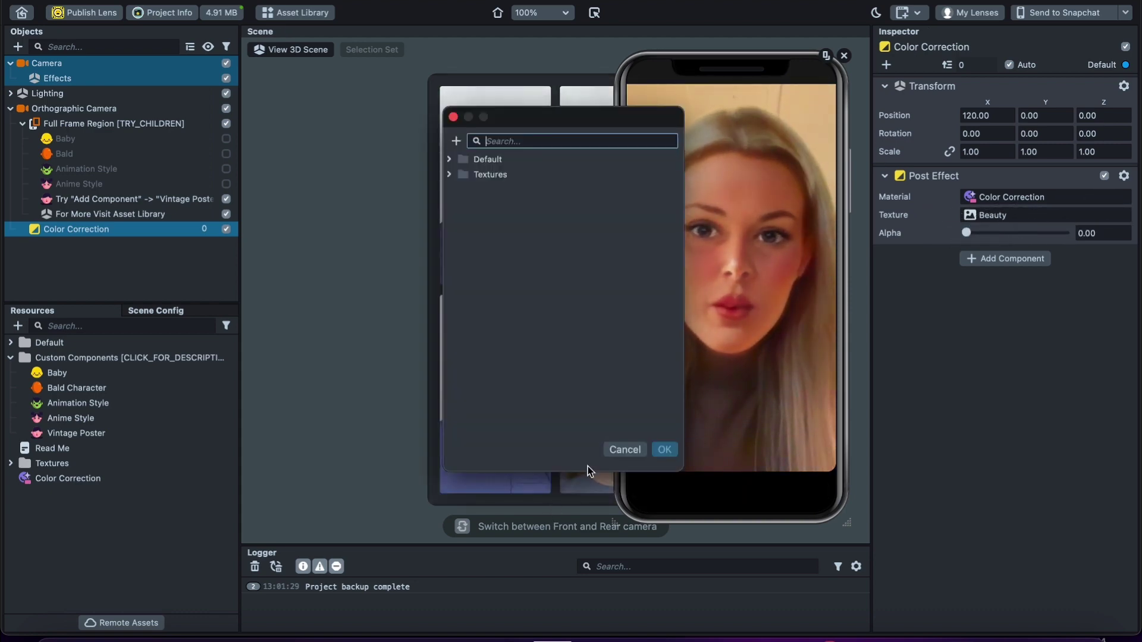
left_click(622, 451)
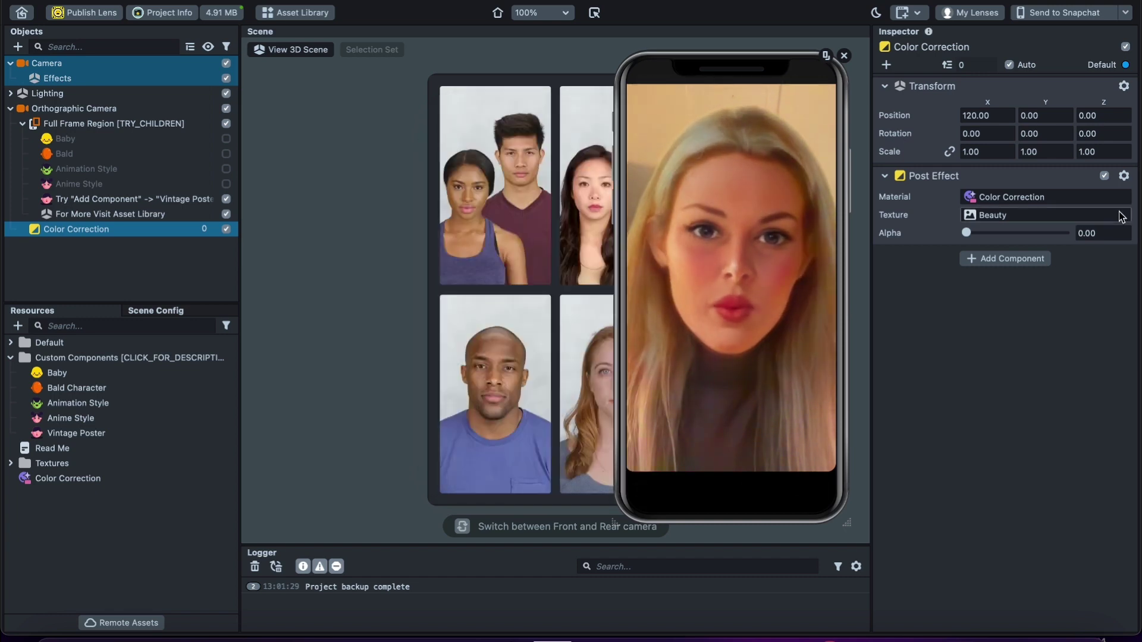
left_click(1056, 233)
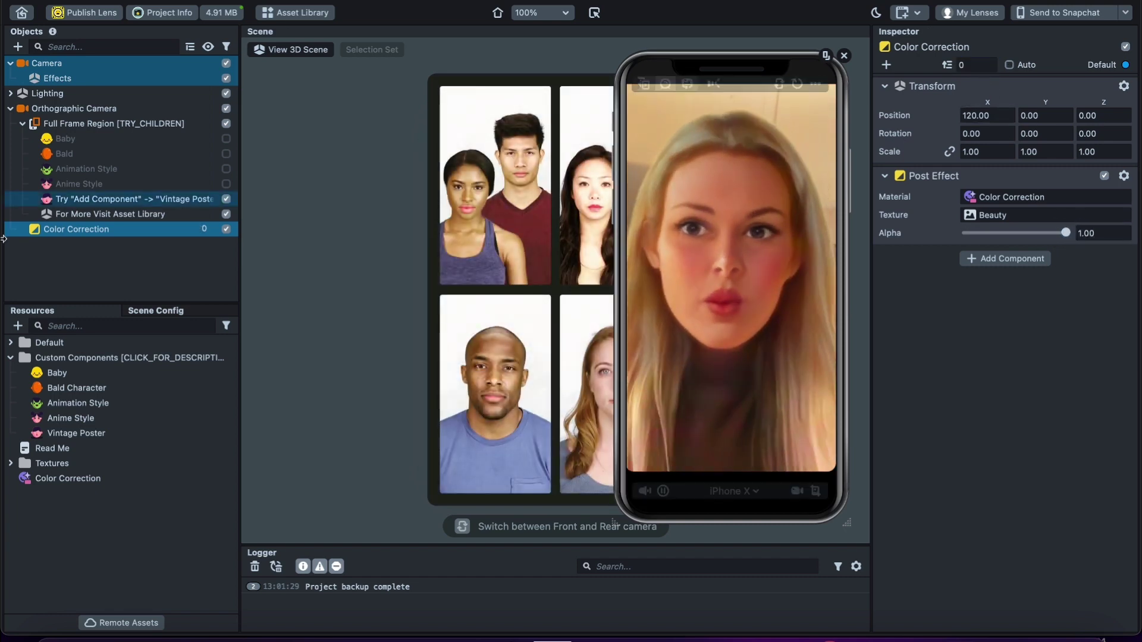
Delete Color Correction, add a new Camera, and check its render order in Scene Config.
left_click(84, 226)
key("Delete")
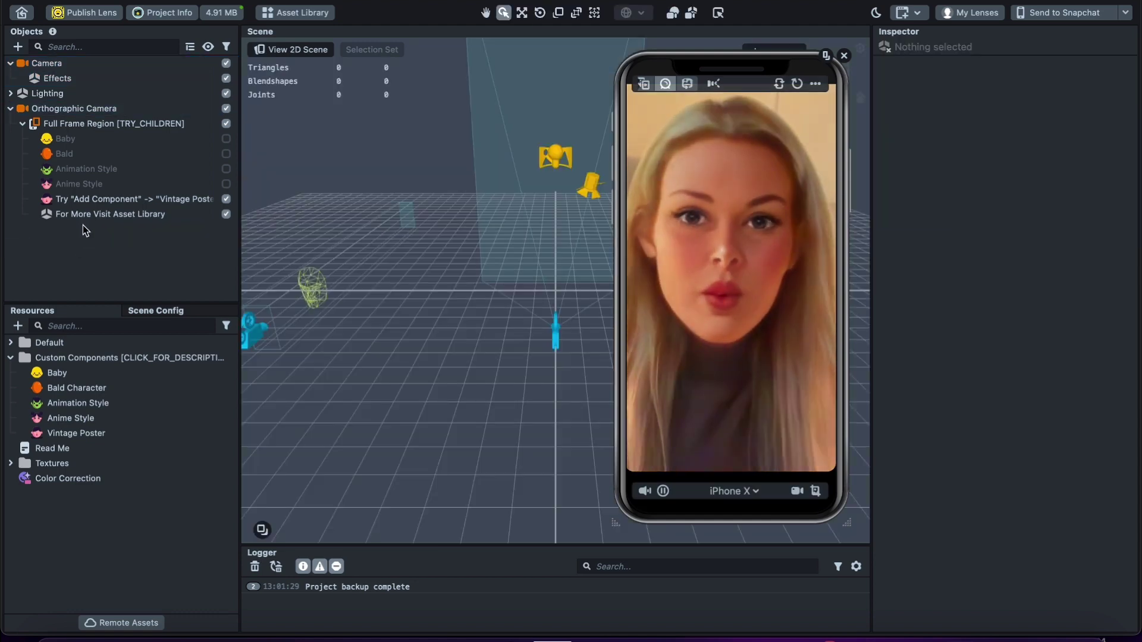
left_click(18, 46)
type("ca")
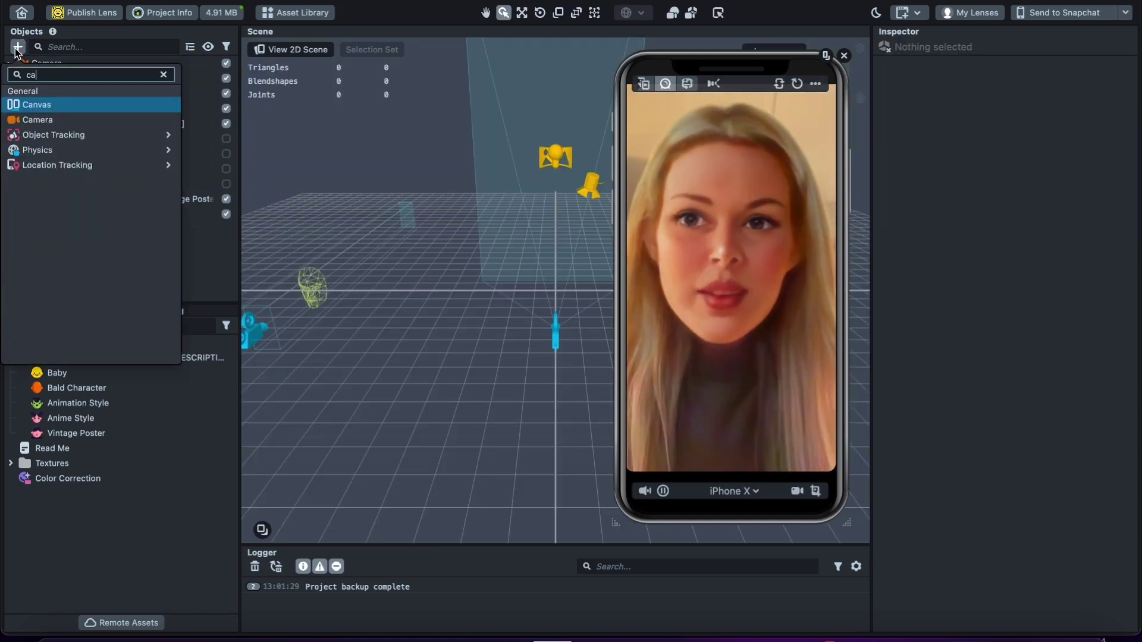
left_click(38, 119)
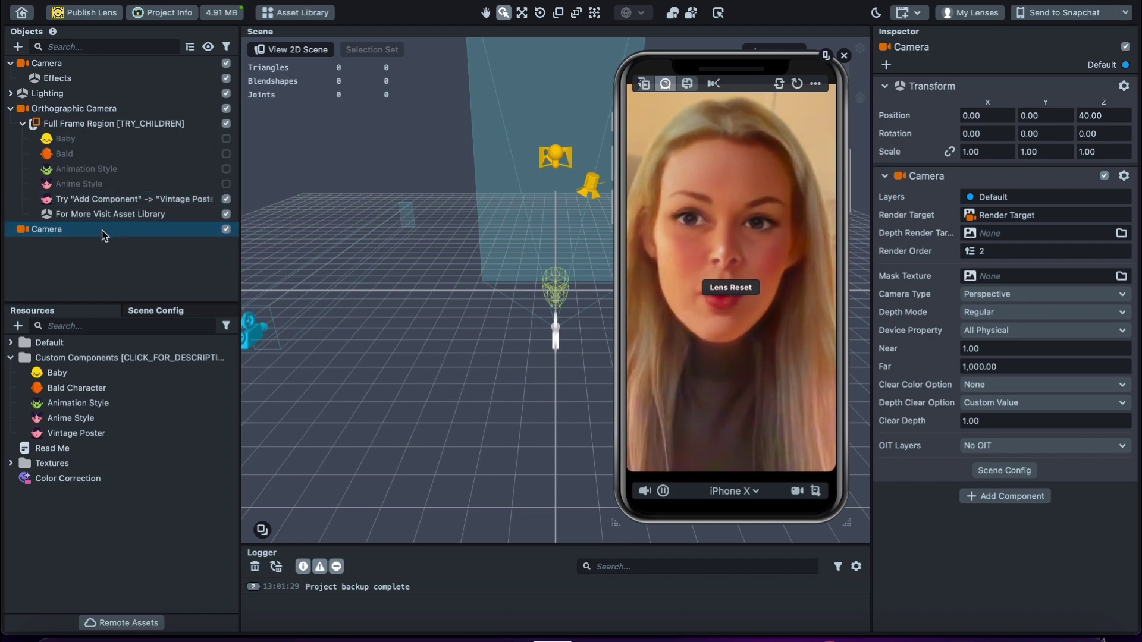
left_click(143, 311)
left_click(51, 470)
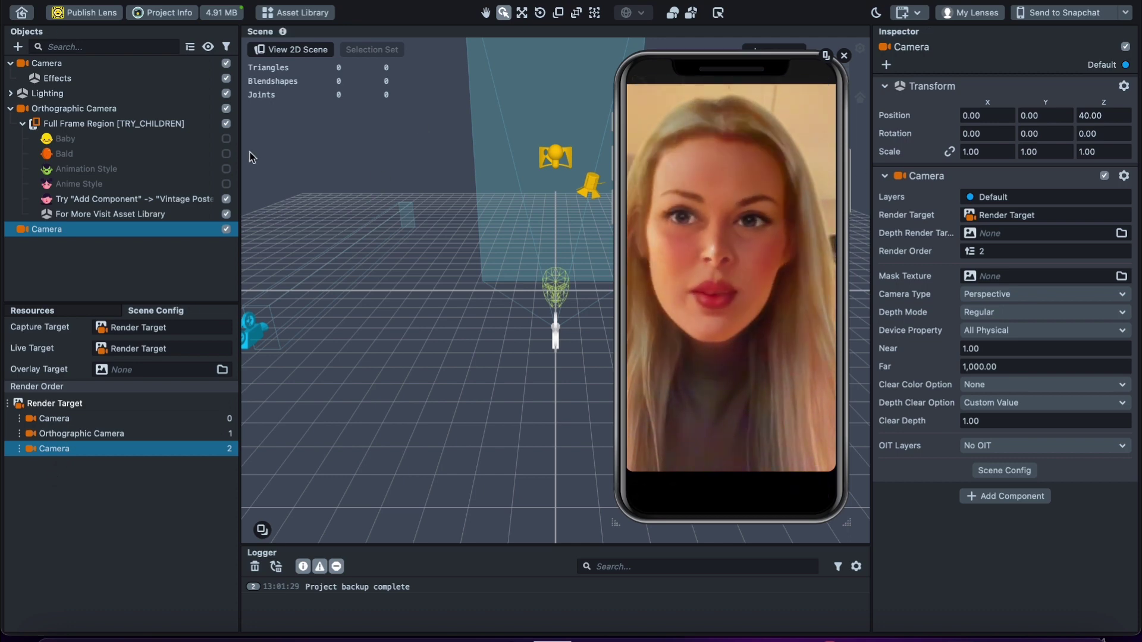
Add a BW color correction effect to the new camera.
left_click(17, 47)
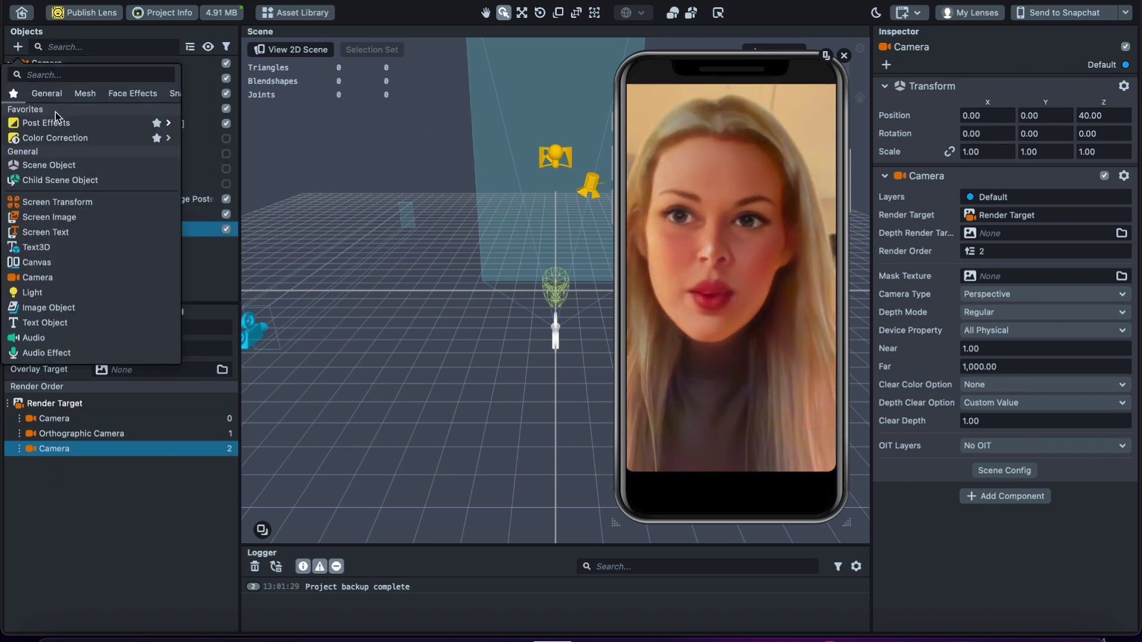
mouse_move(102, 141)
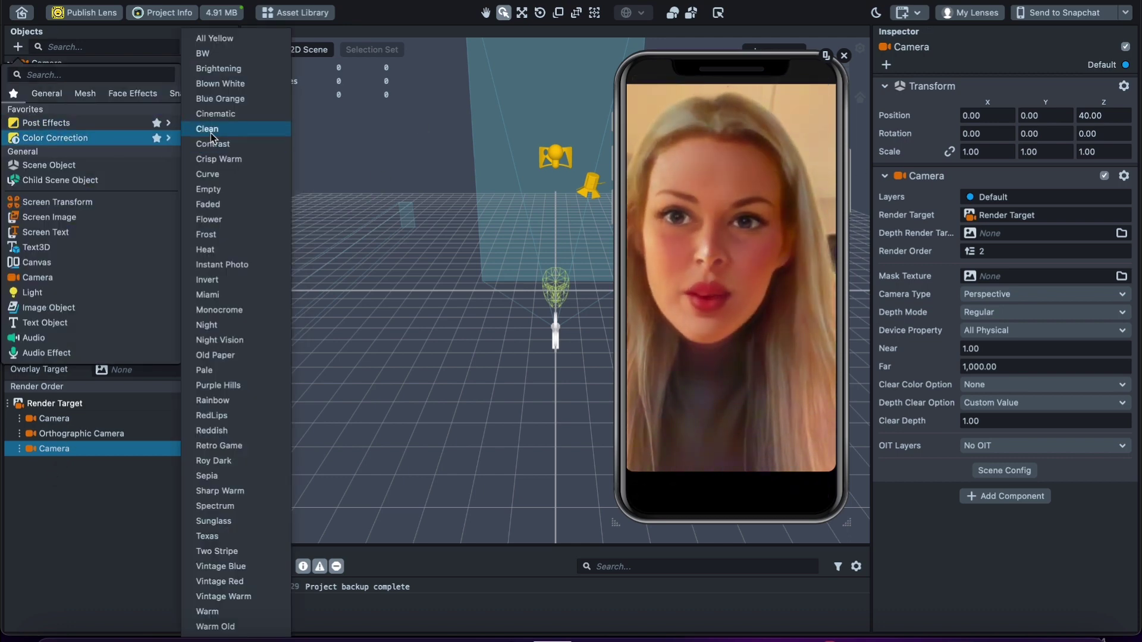
left_click(202, 53)
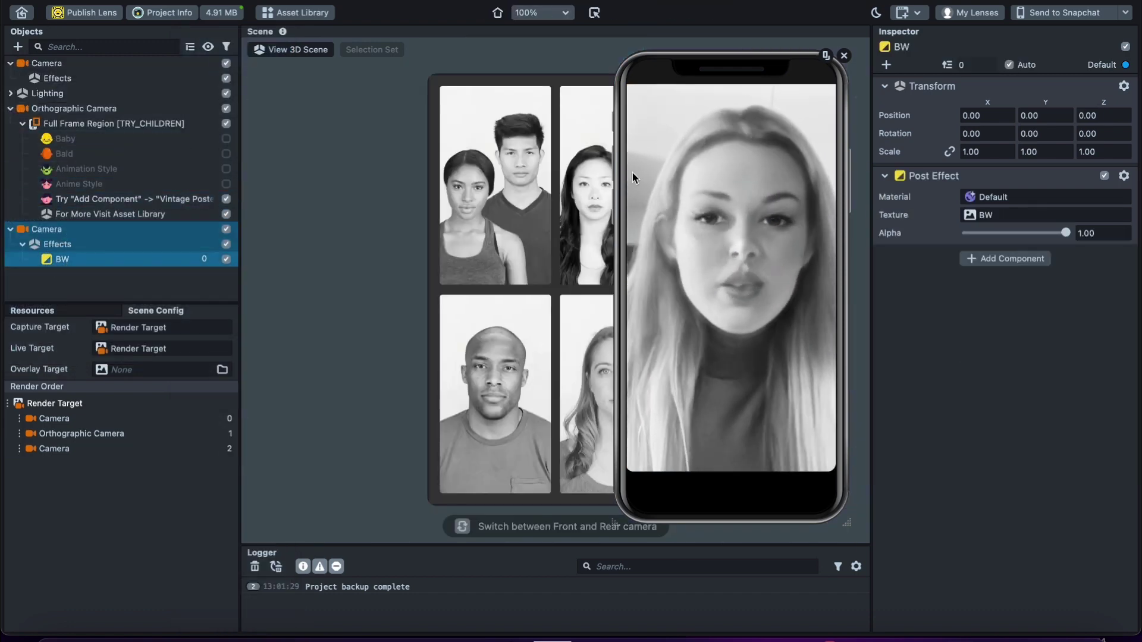
Test a weaker BW strength, restore it, then select the BW camera.
left_click_drag(1005, 232, 1091, 224)
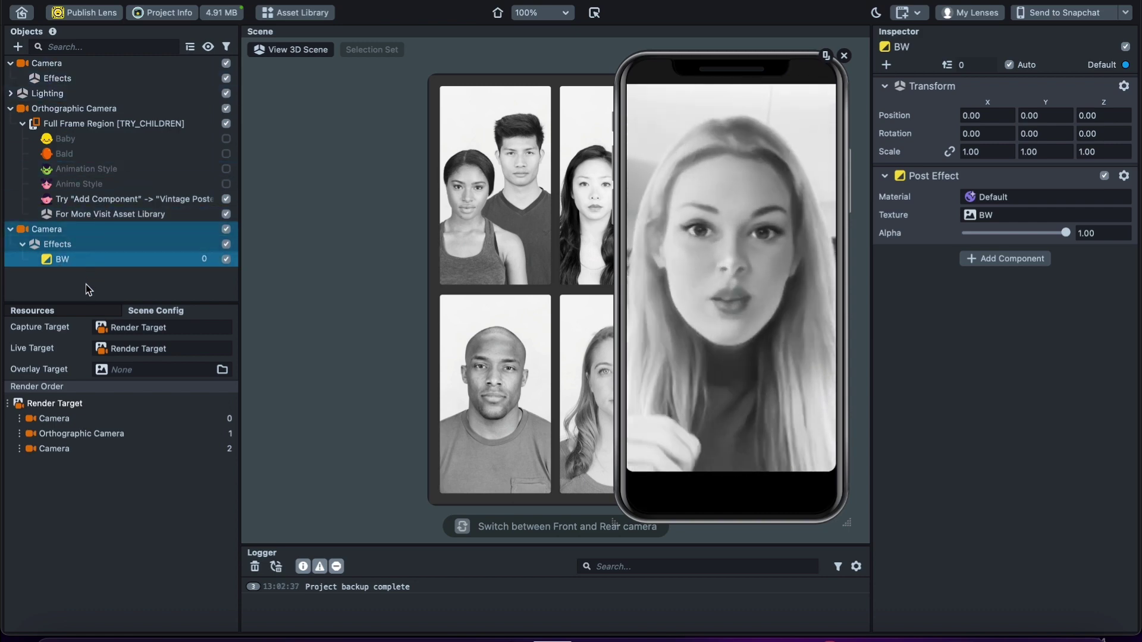
left_click(51, 231)
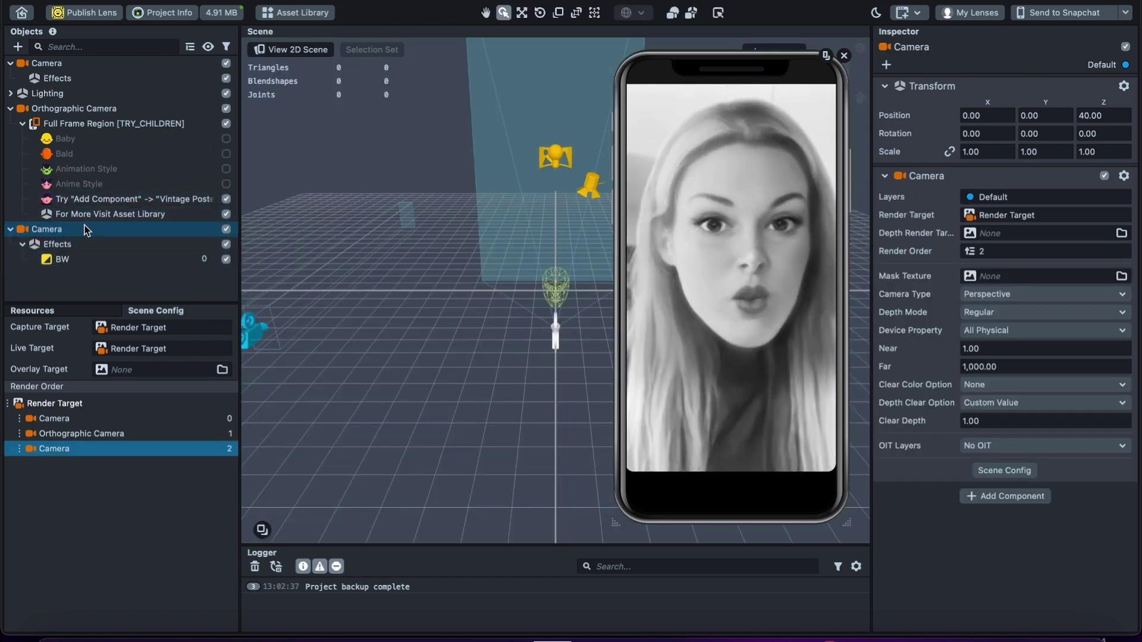
left_click(18, 47)
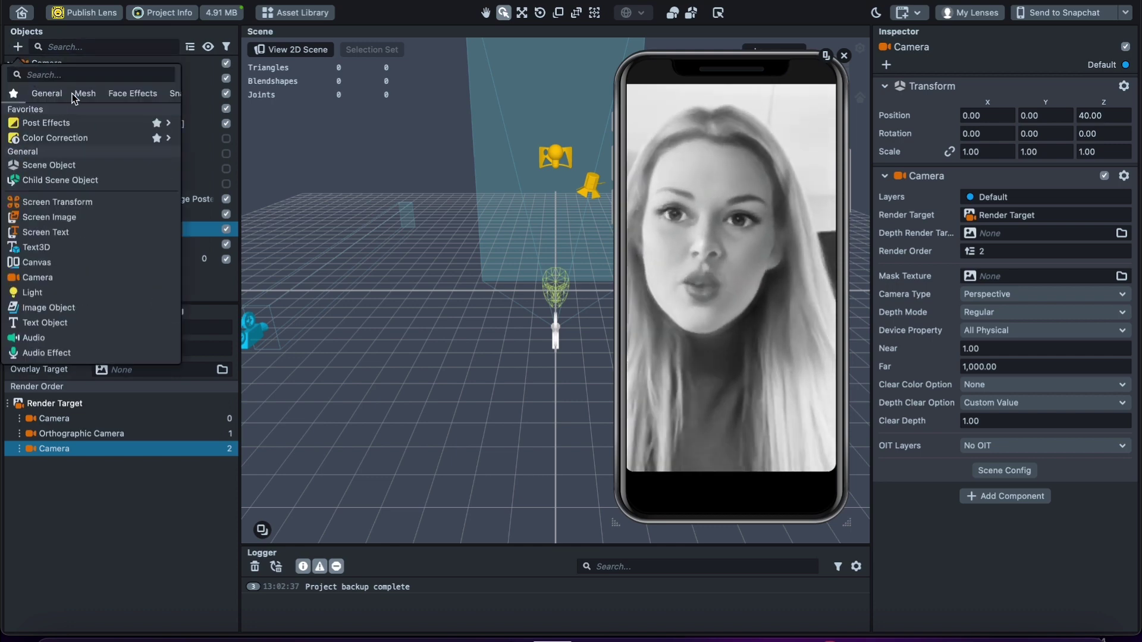
Add Face Stretch and drag the jaw, mouth corner and eye corner points.
left_click(131, 95)
left_click(42, 153)
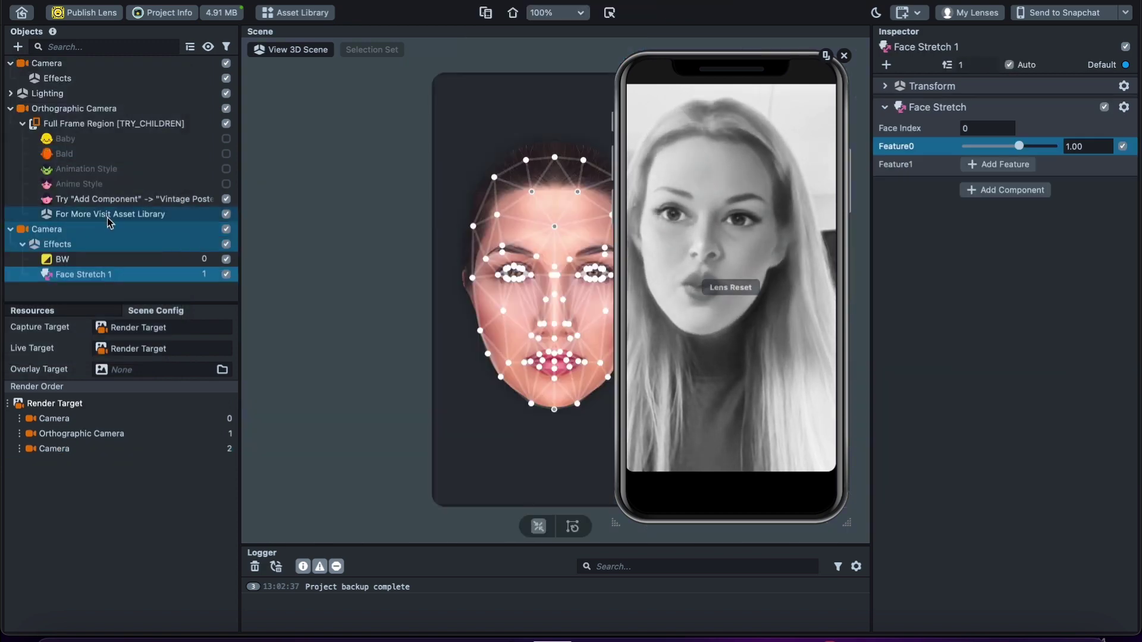
left_click_drag(499, 378, 554, 402)
left_click_drag(526, 358, 540, 361)
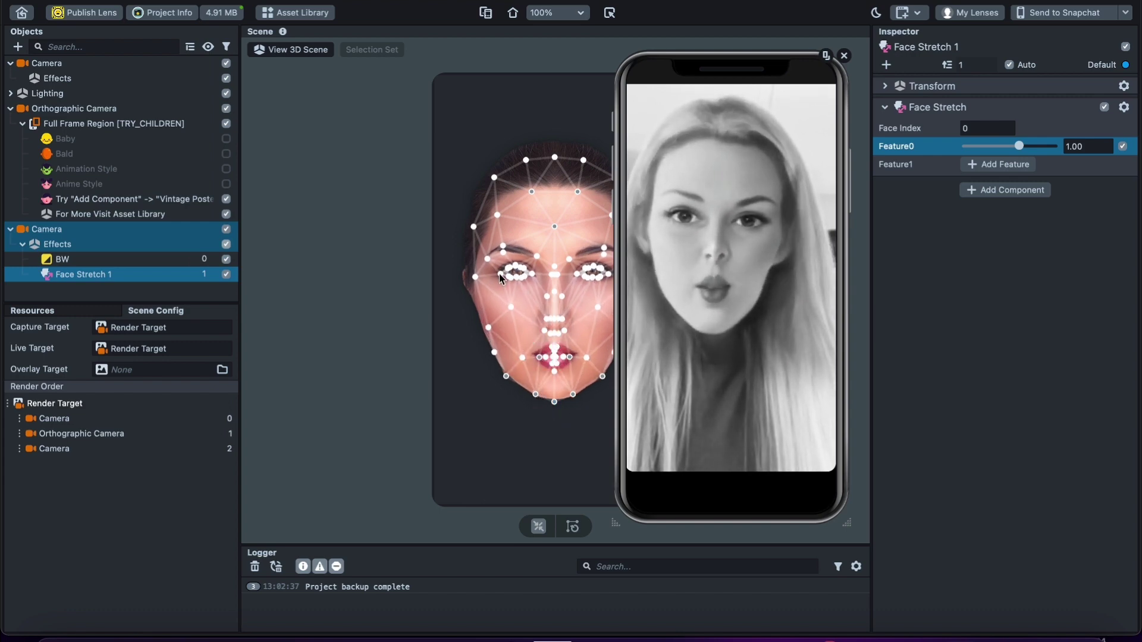
left_click_drag(501, 278, 497, 280)
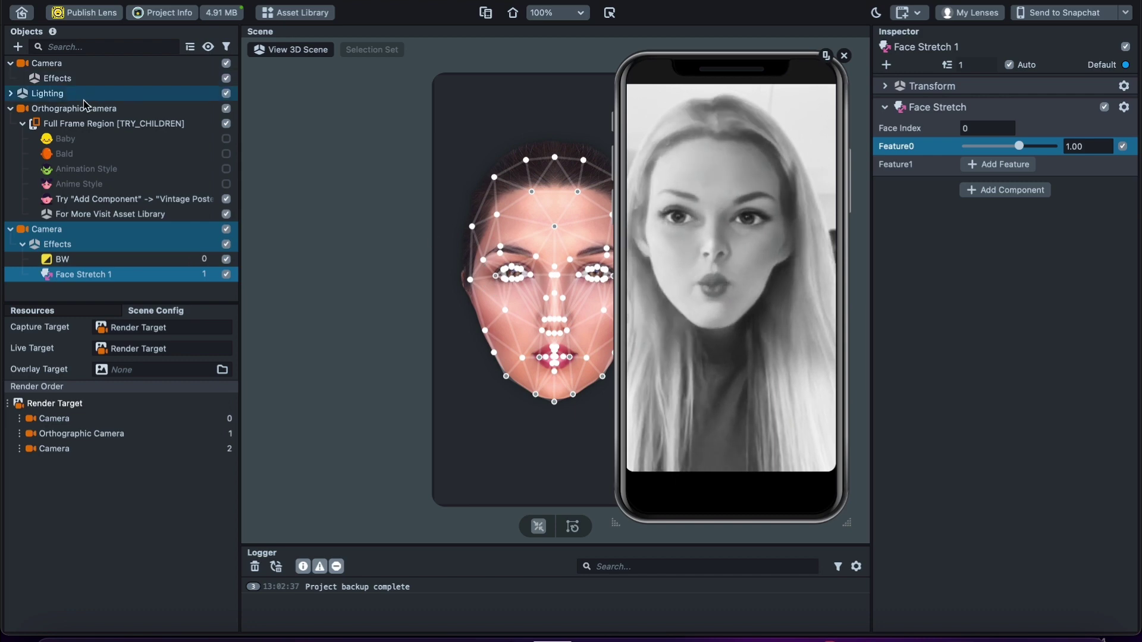
left_click(18, 48)
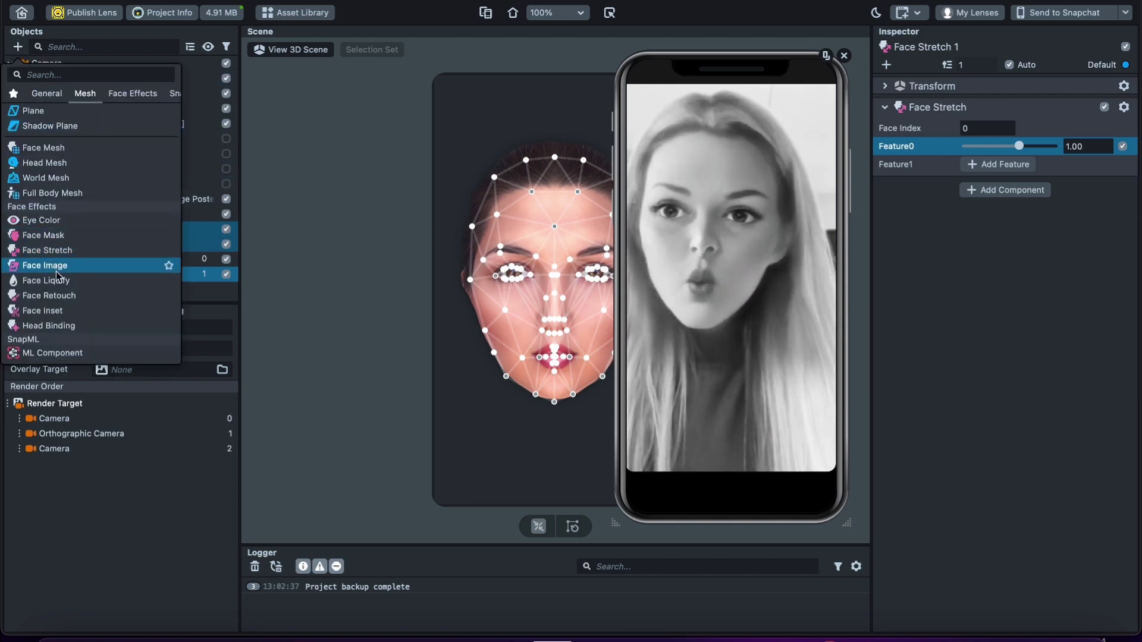
Add a Face Liquify effect, expand it, and select Face Liquify 2 and 3.
left_click(105, 280)
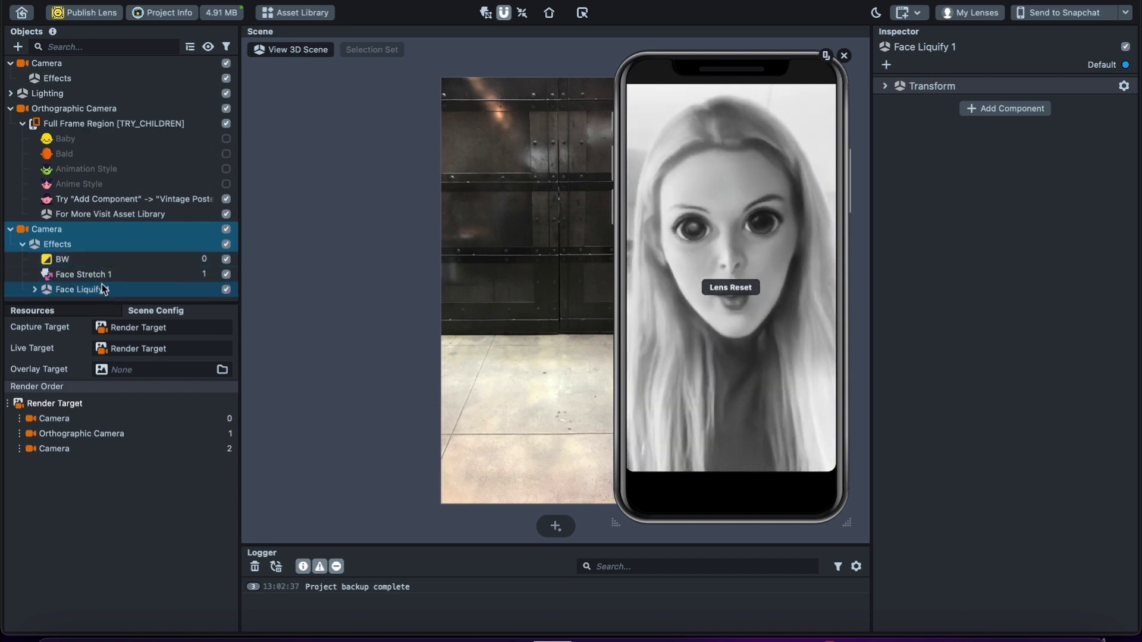
left_click(35, 288)
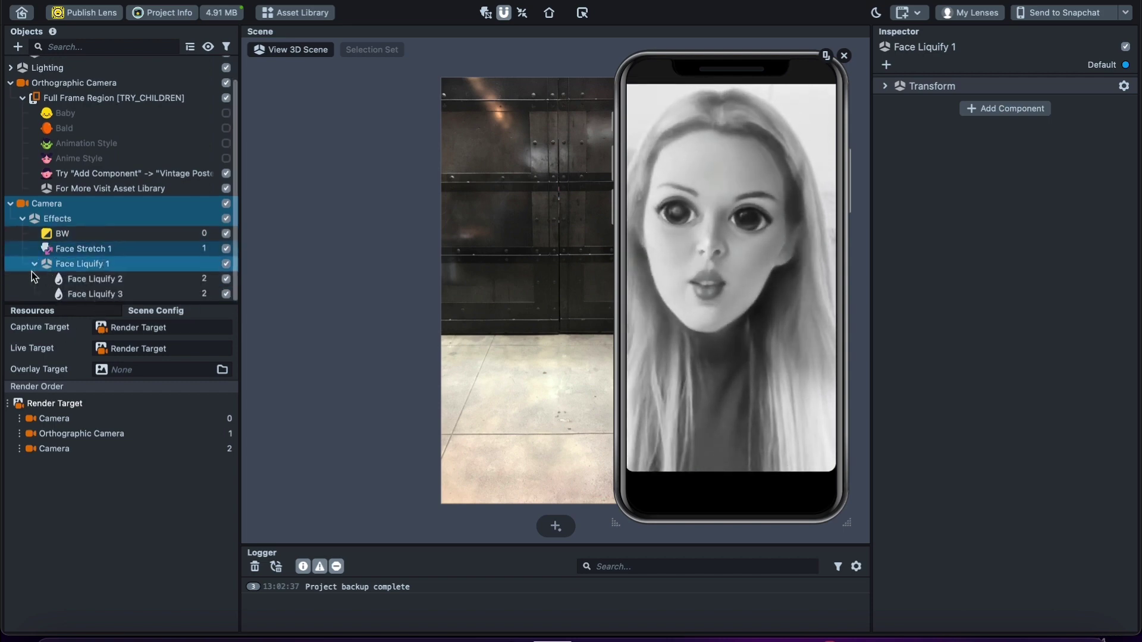
left_click(80, 281)
left_click(96, 290)
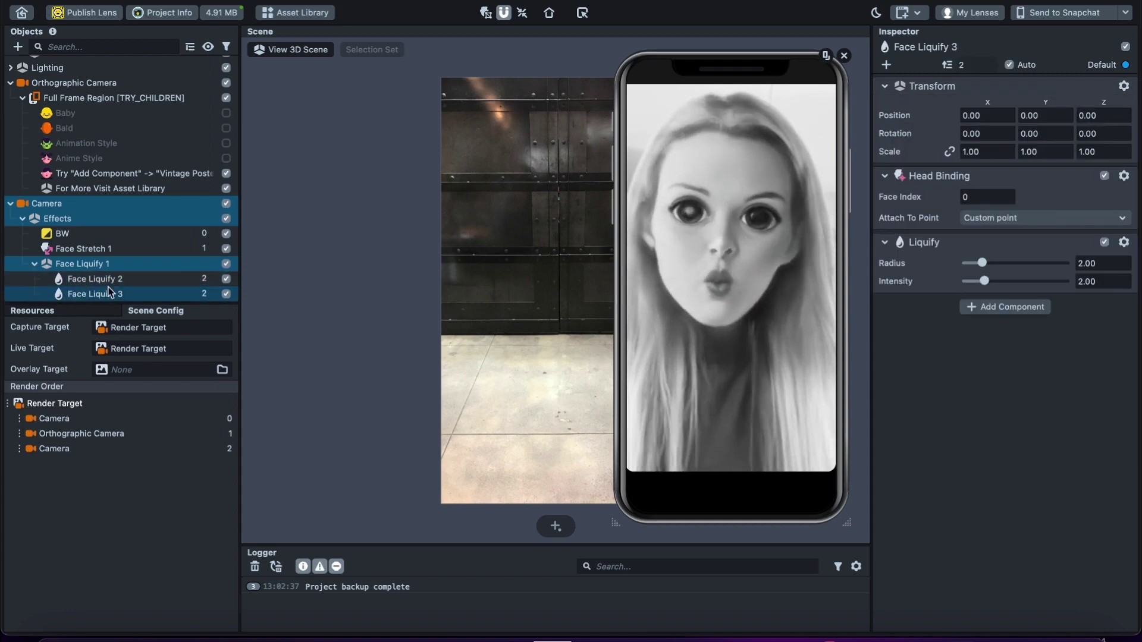
left_click(94, 280)
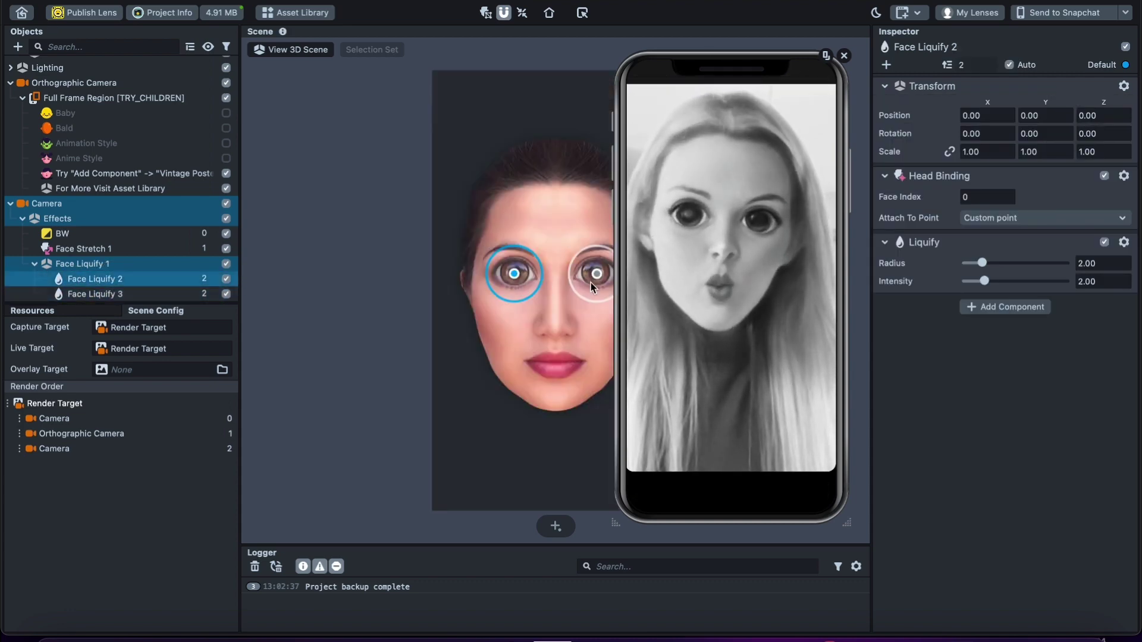
left_click(90, 294, "shift")
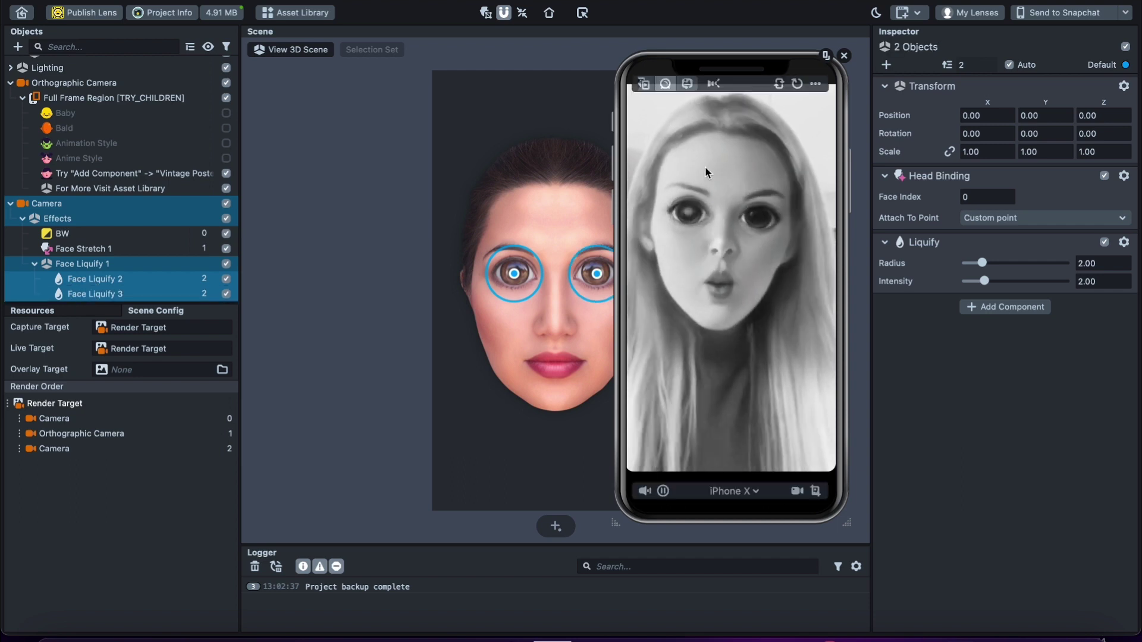
Try Scale X values of 2 and 0.5 on both eye points, resetting to 1.00.
left_click(997, 151)
type("2")
key("Return")
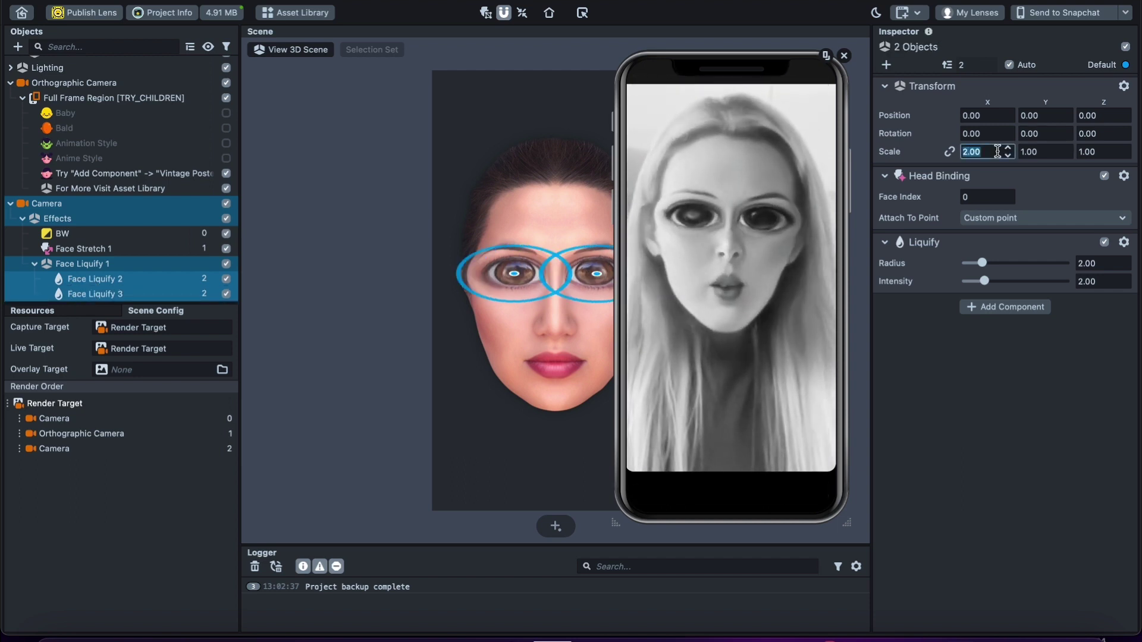
key("Return")
key("Return")
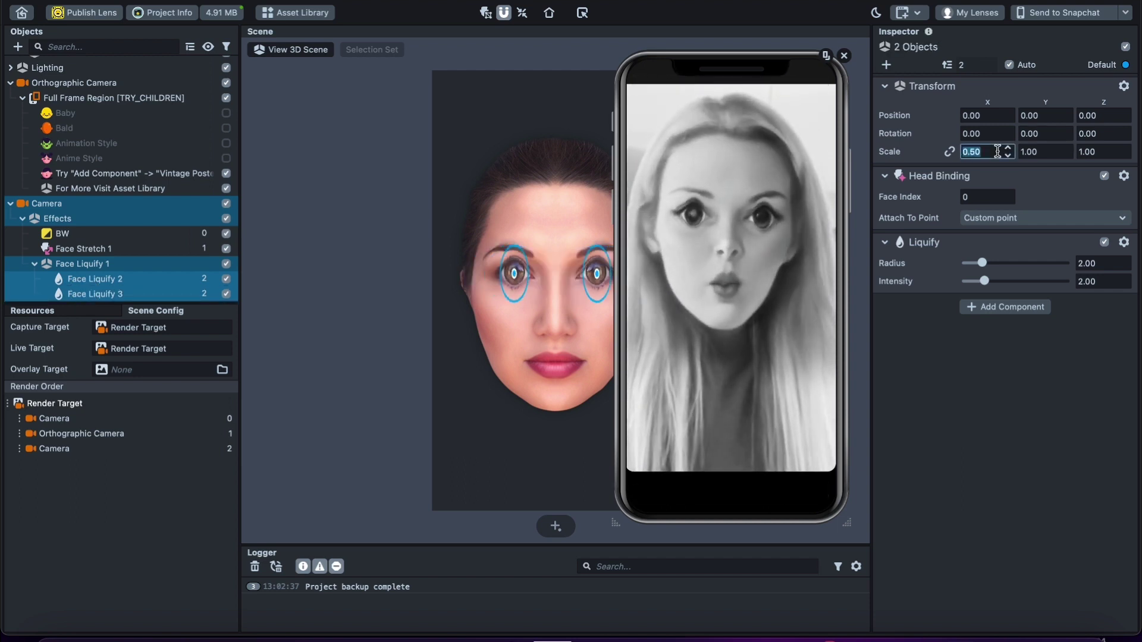
type("1")
key("Return")
left_click(1035, 154)
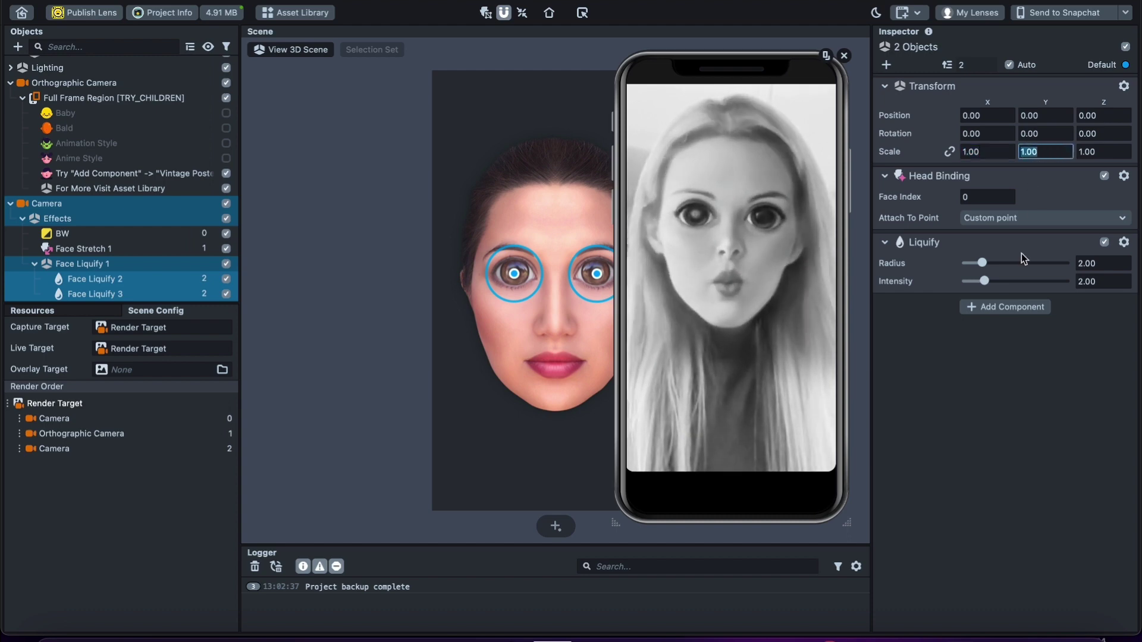
Set the eye liquify Intensity to 1.10 and widen the Radius to 3.50.
mouse_move(983, 281)
left_mouse_down()
mouse_move(1007, 282)
mouse_move(970, 289)
mouse_move(979, 292)
left_mouse_up()
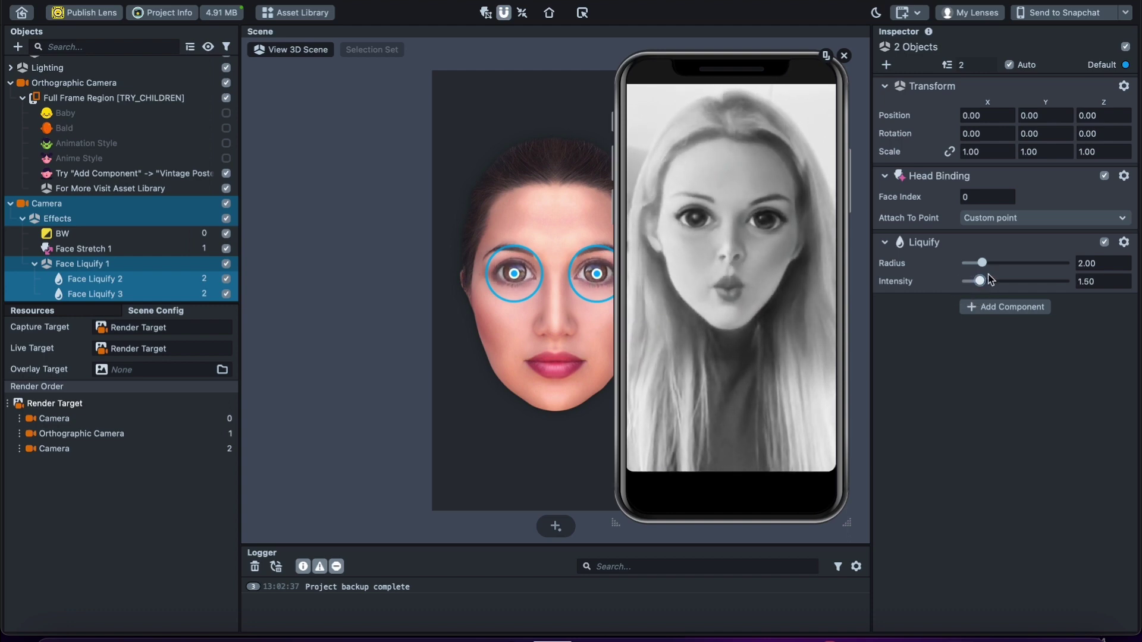
left_click(1099, 282)
type("1.1")
key("Return")
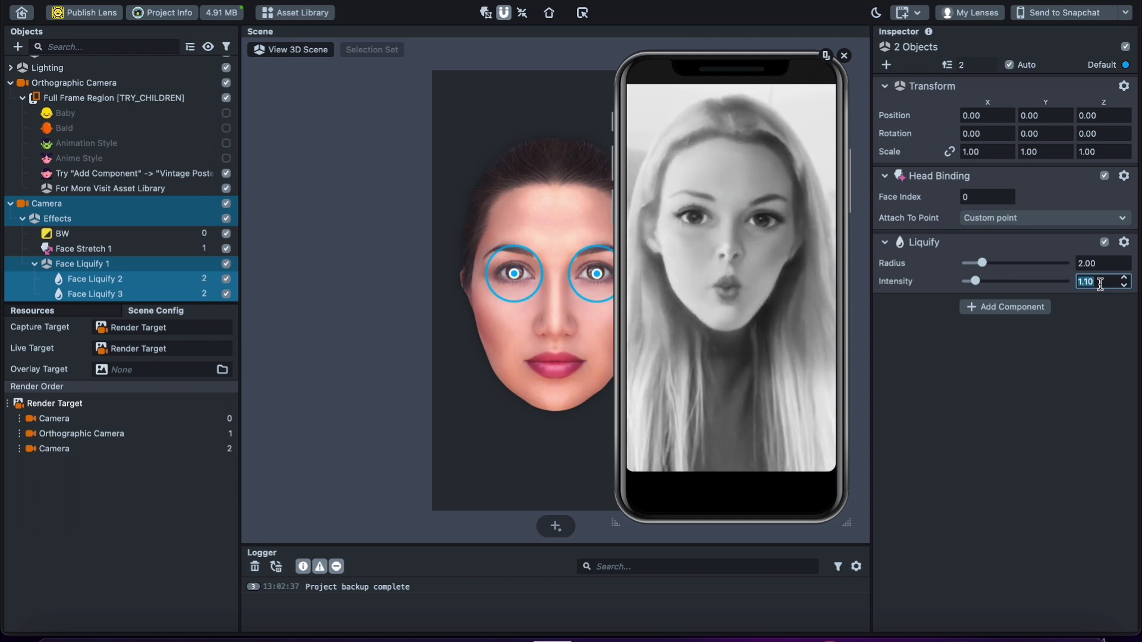
mouse_move(982, 263)
left_mouse_down()
mouse_move(1012, 264)
mouse_move(998, 263)
left_mouse_up()
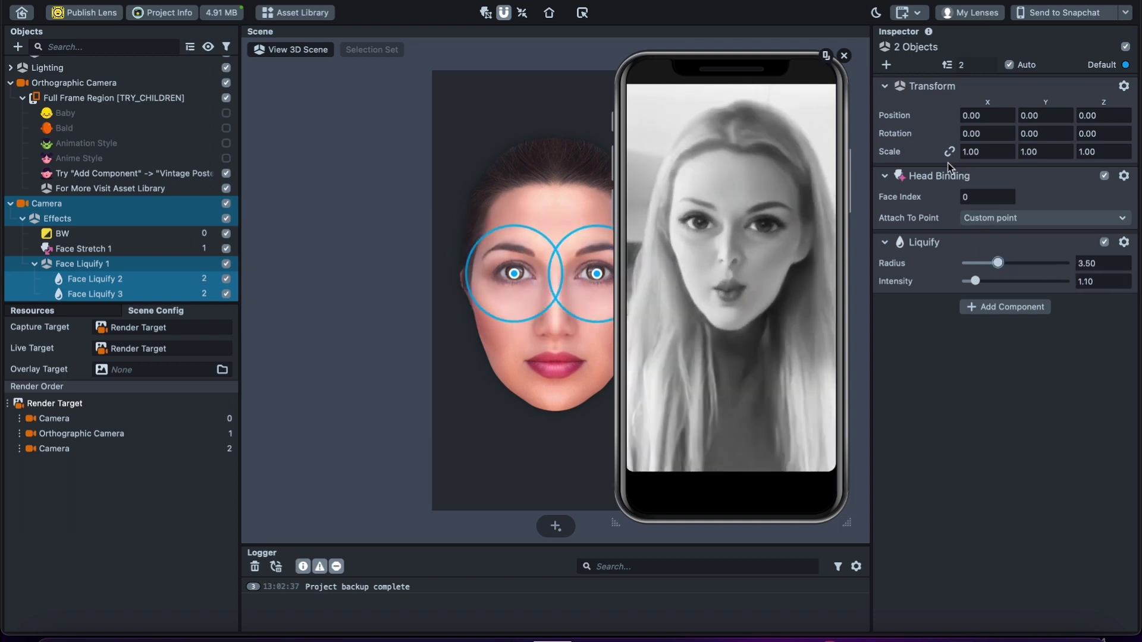
left_click(559, 304)
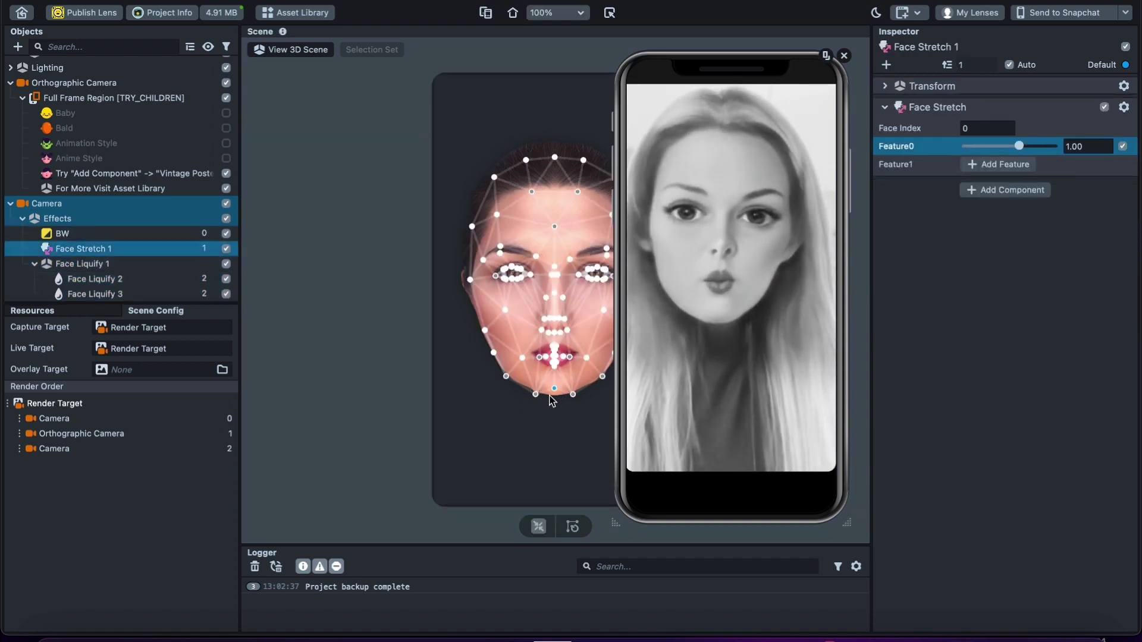
Drag Face Stretch 1's chin point up and to the left in the 2D scene.
left_click_drag(552, 385, 540, 390)
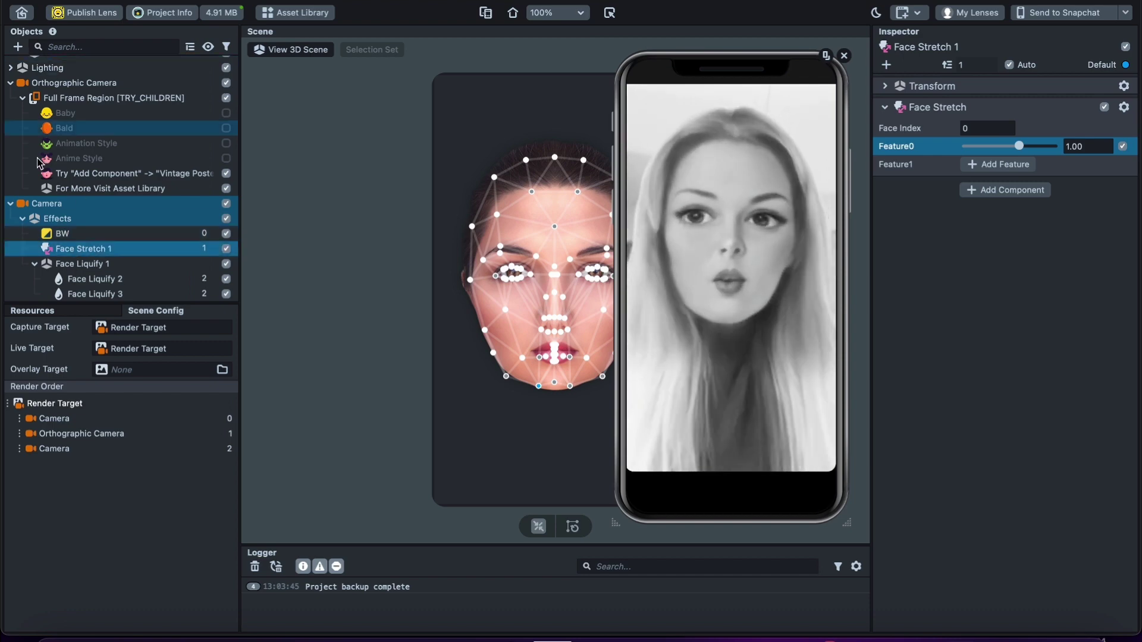
Add a Face Mask effect from the Face Effects list to the camera.
left_click(18, 46)
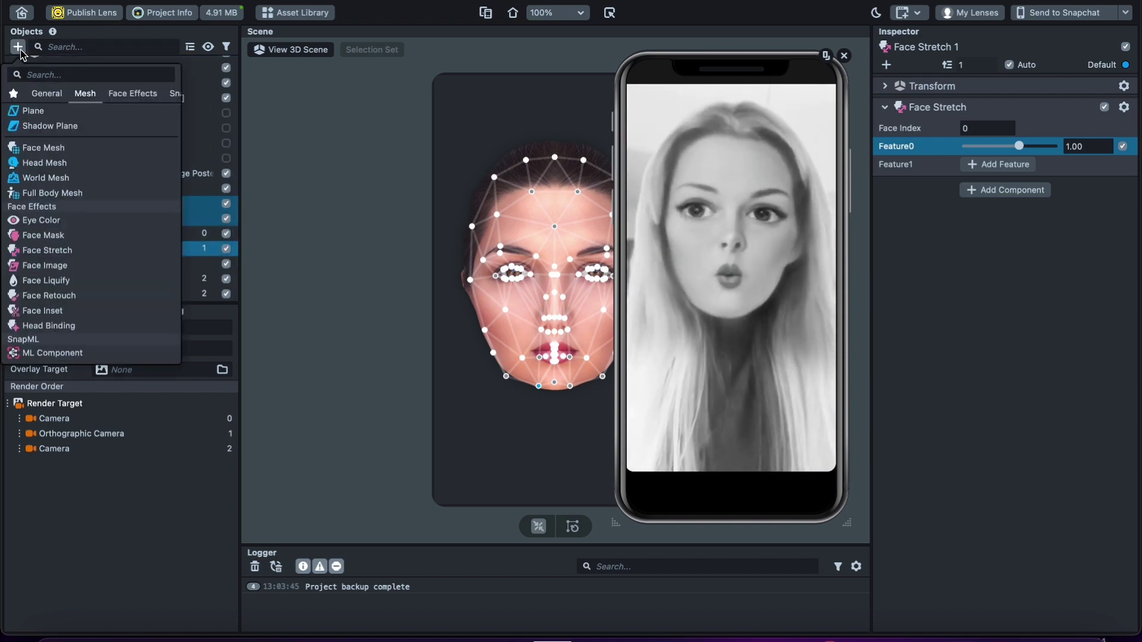
left_click(40, 237)
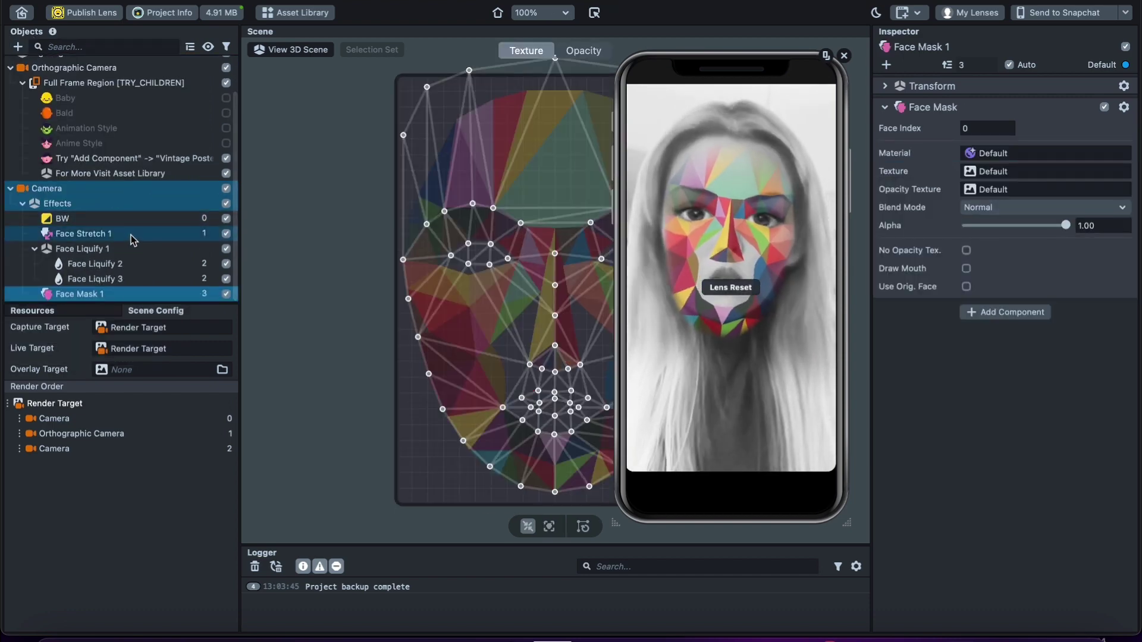